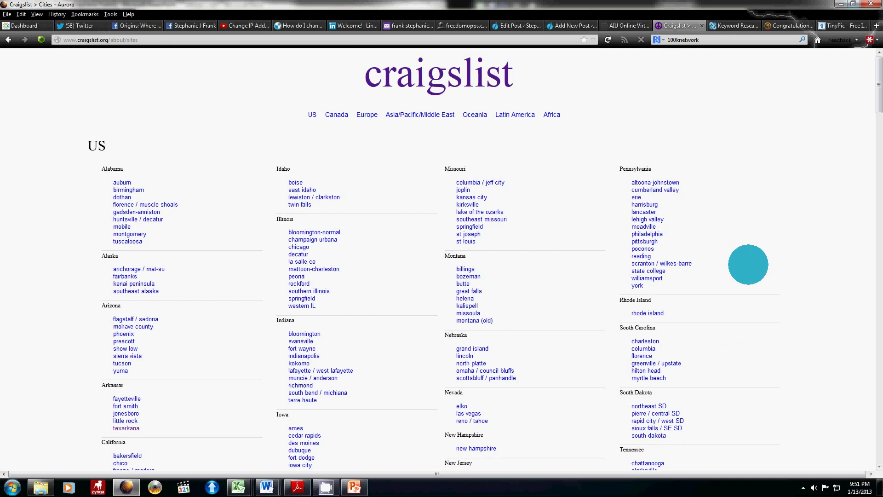
Step: Scroll the US cities list down until the Texas cities show
scroll(748, 264, down, 5)
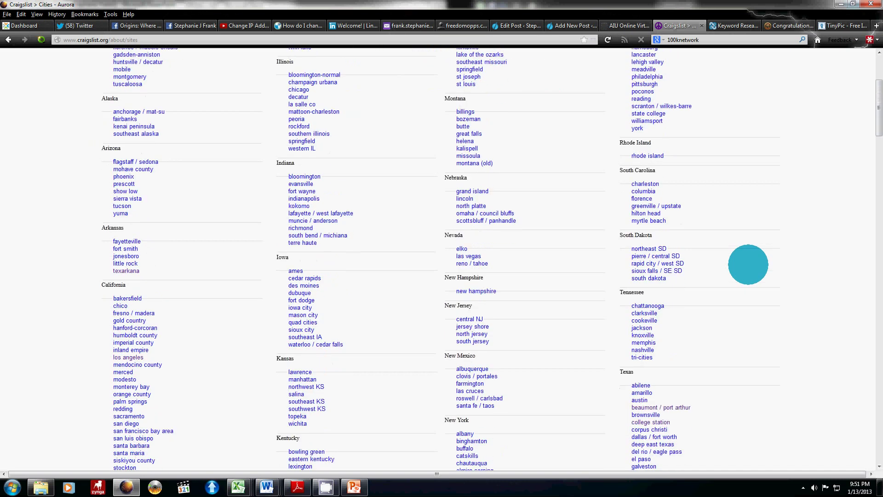
scroll(748, 265, down, 2)
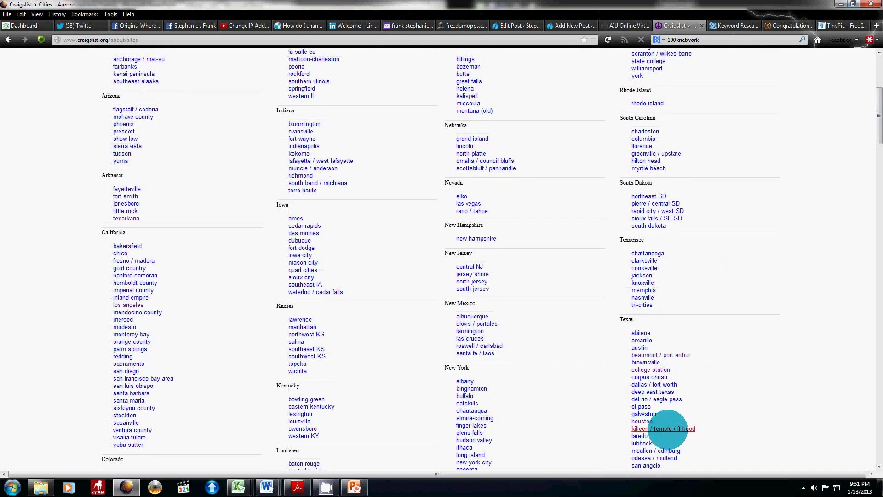
Step: Open the Houston site and scroll through its category listings
click(642, 421)
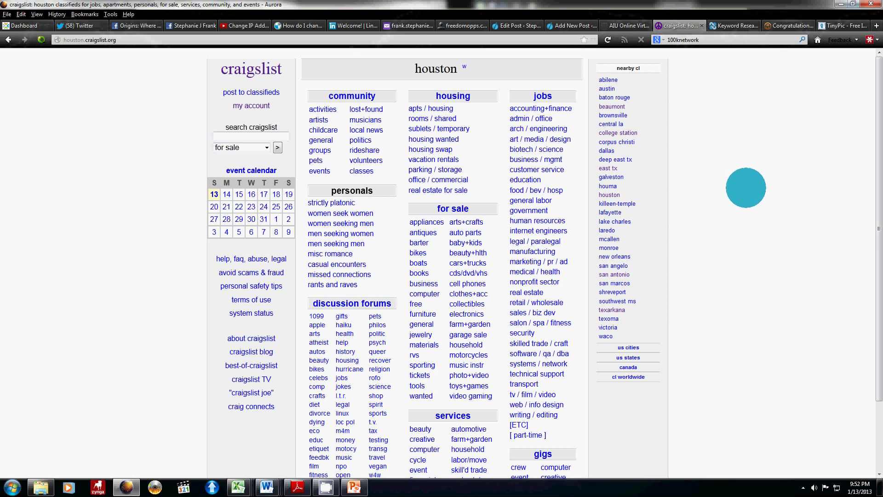
scroll(644, 257, down, 3)
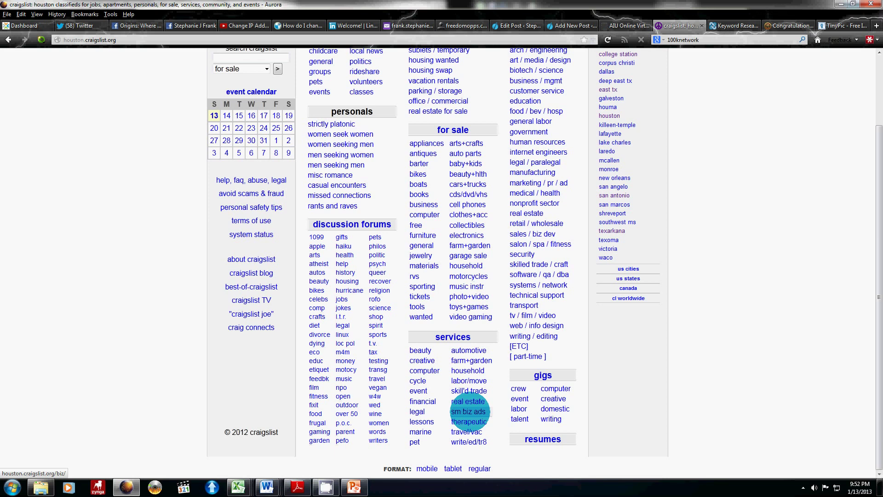
scroll(497, 244, up, 3)
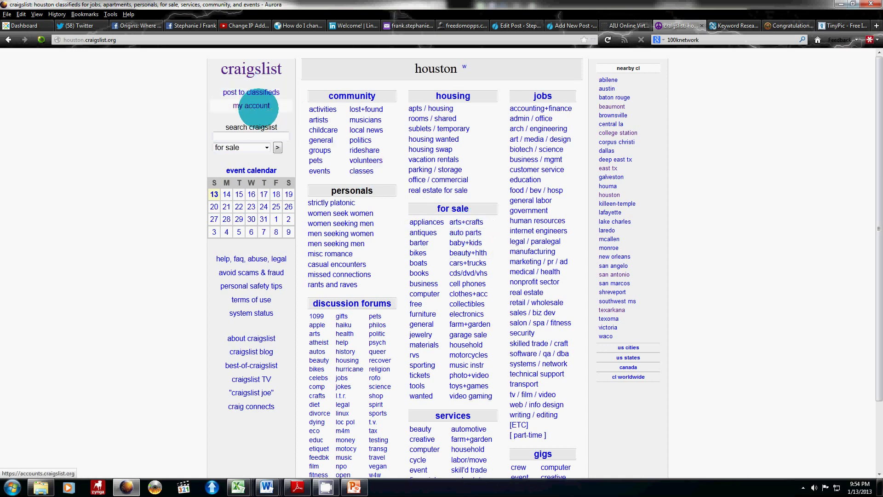
Step: Start a Houston job-offered posting, zoom in, and tick security jobs for a $25 total
click(266, 90)
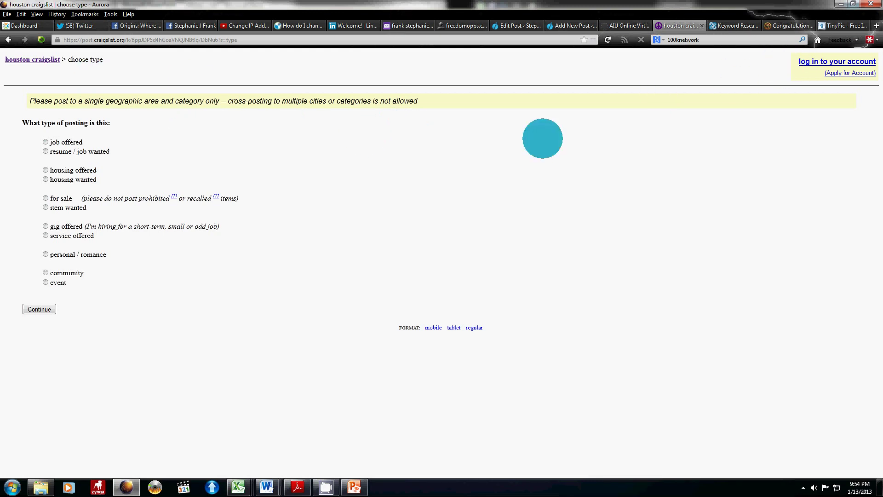
key(ctrl+plus)
key(ctrl+plus)
key(ctrl+plus)
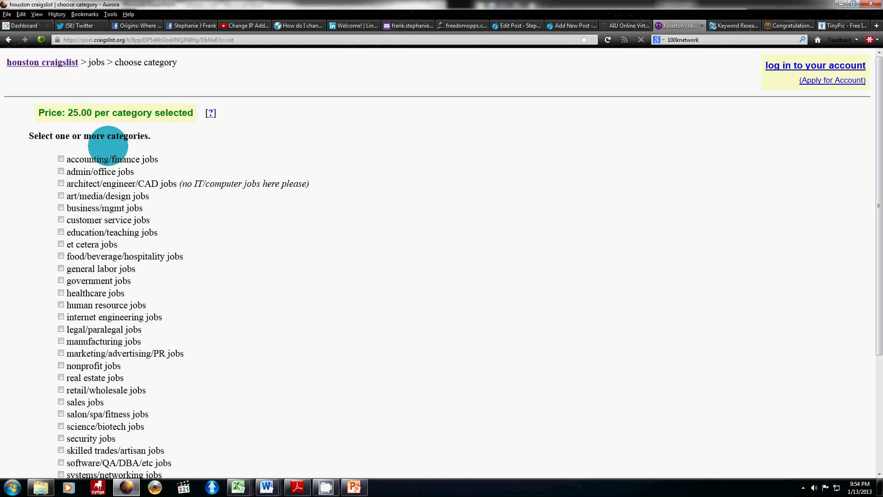
scroll(138, 331, down, 3)
scroll(129, 327, down, 2)
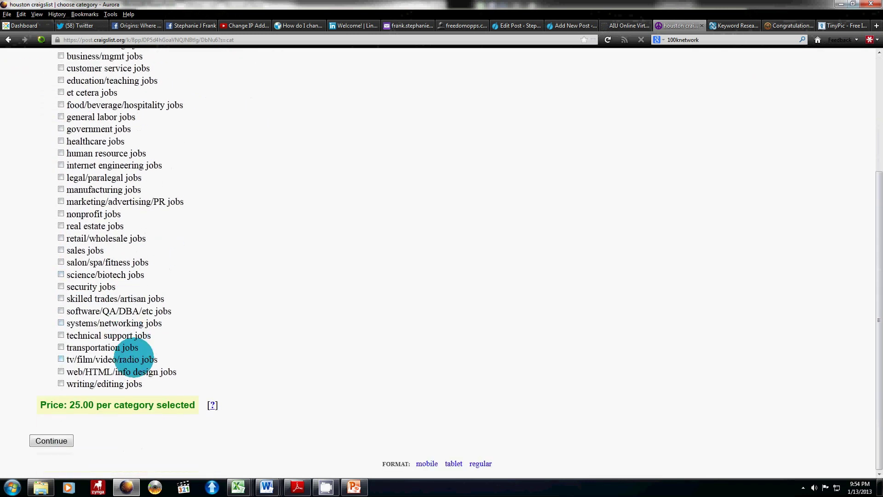
click(61, 286)
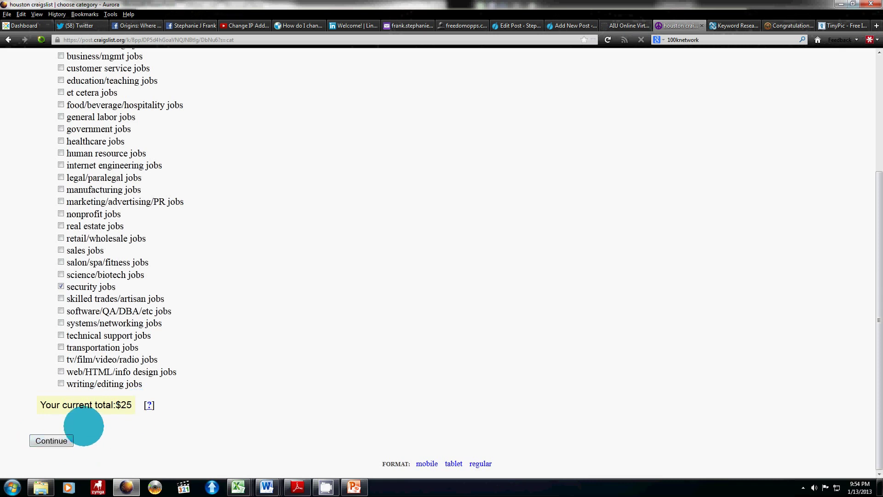
scroll(115, 403, up, 5)
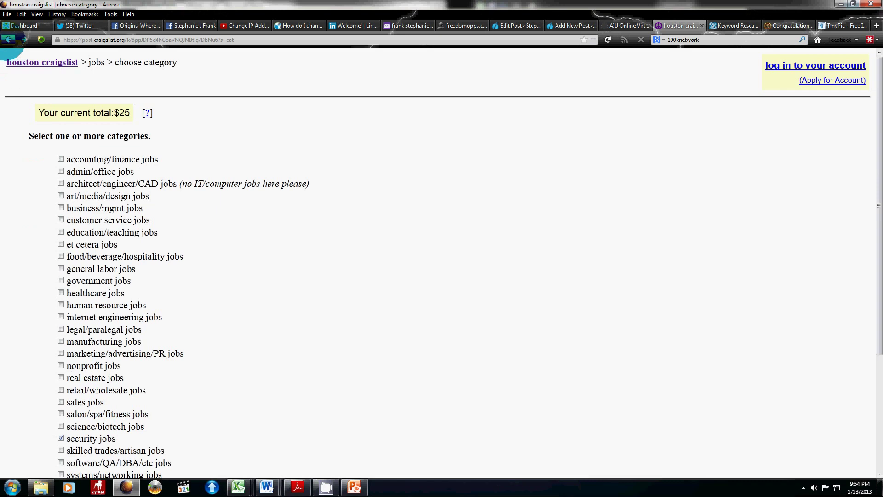
Step: Back out to Houston, switch to Texarkana, and start a job-offered posting there
click(9, 40)
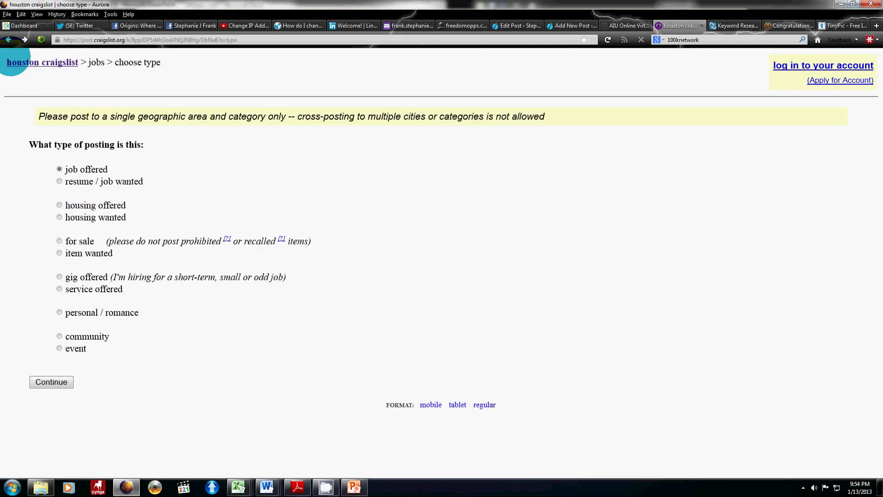
click(9, 39)
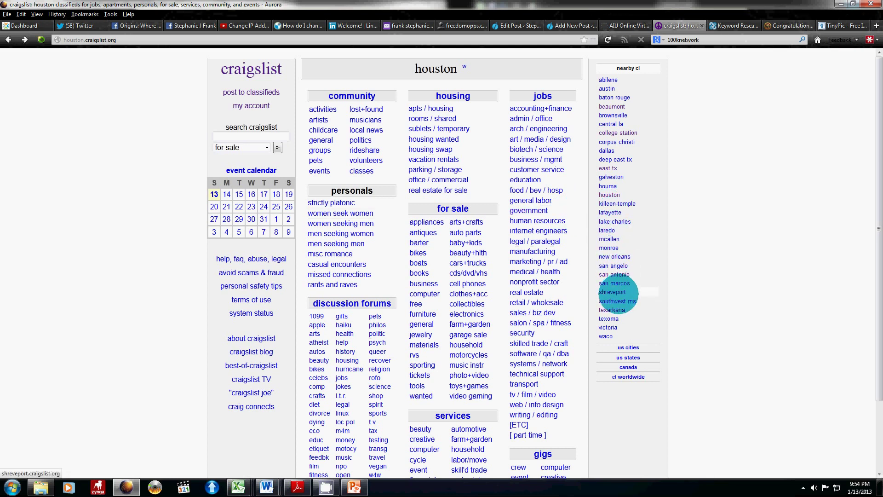
click(614, 310)
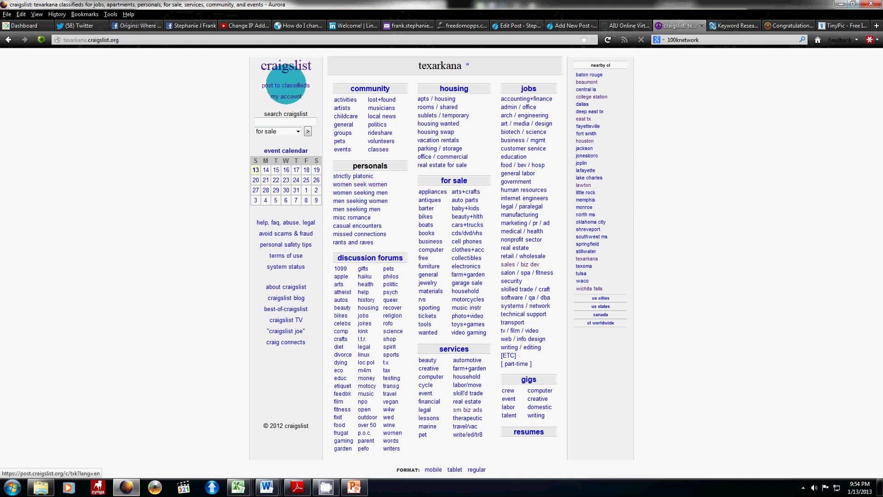
click(285, 85)
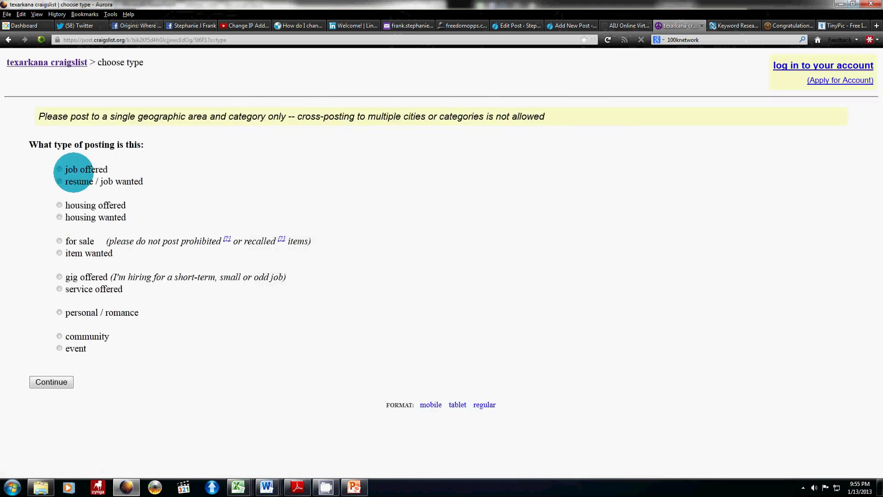
click(58, 169)
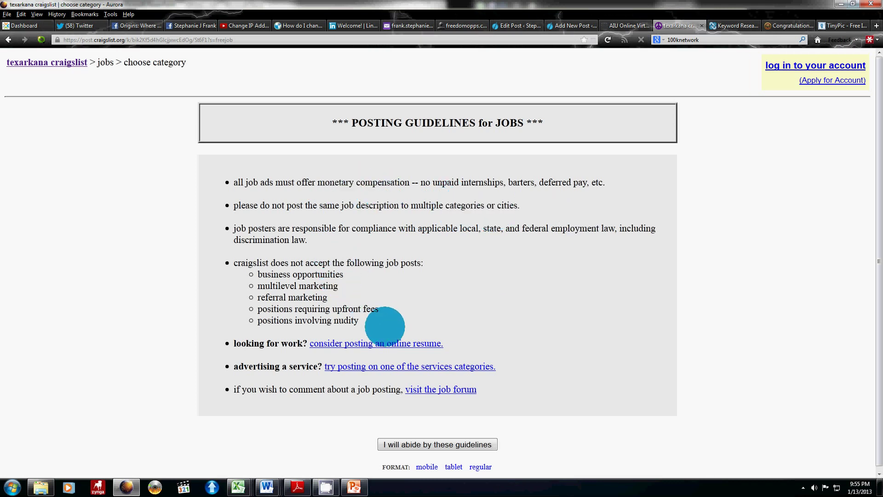
Step: Agree to abide by the job posting guidelines at the bottom of the page
scroll(511, 375, down, 1)
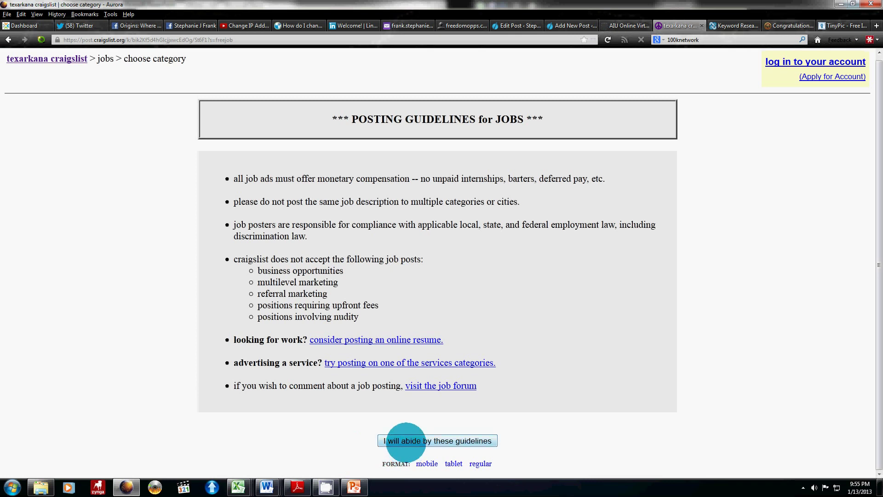
click(406, 442)
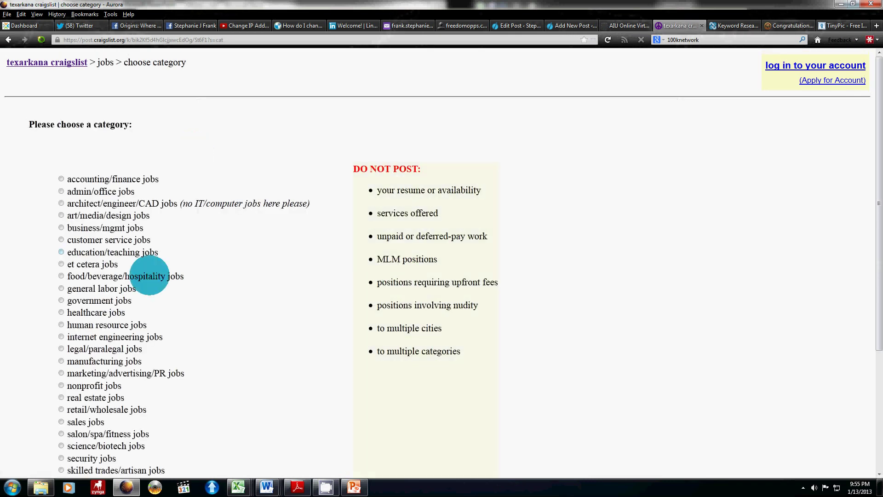
Step: Scroll the Texarkana job category list down toward sales jobs
scroll(213, 347, down, 3)
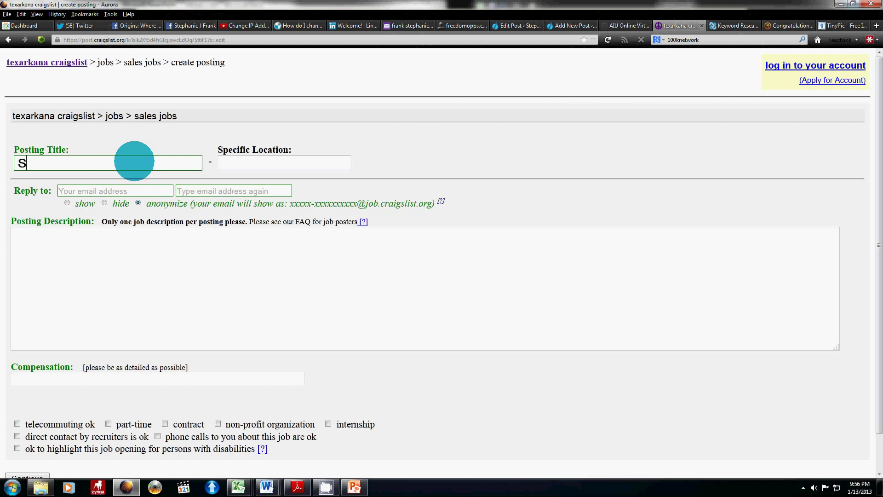
Step: Enter title 'Sales Agents', location 'Texas' and the reply e-mail address
text(ales Agents)
key(Tab)
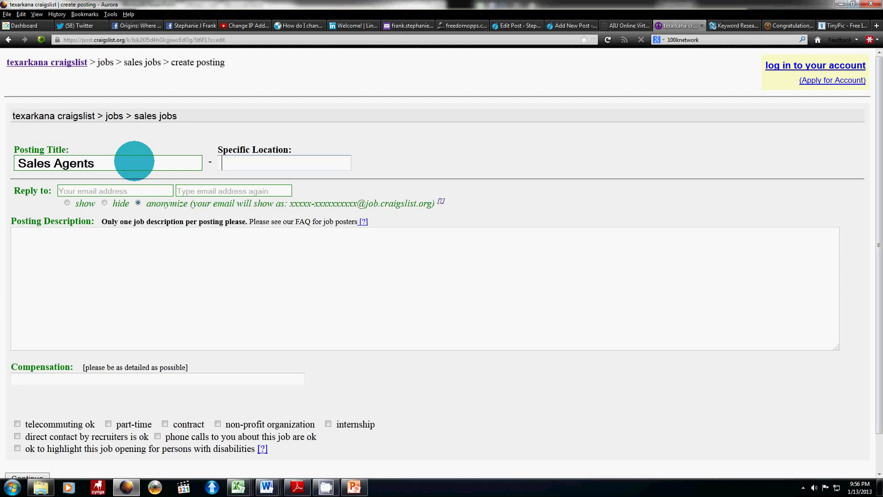
text(Texas)
key(Tab)
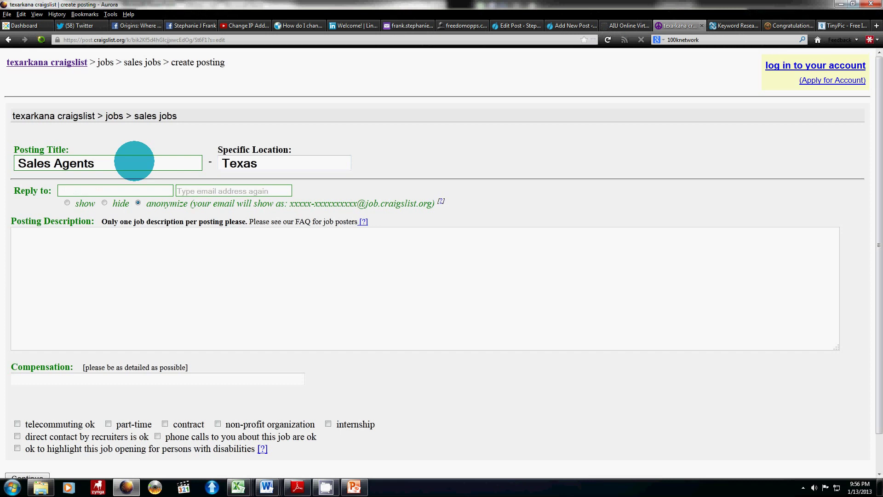
key(Tab)
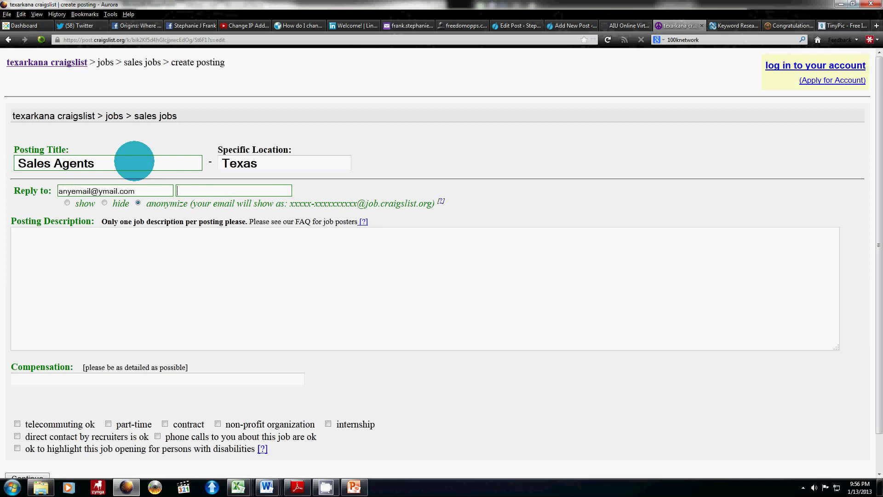
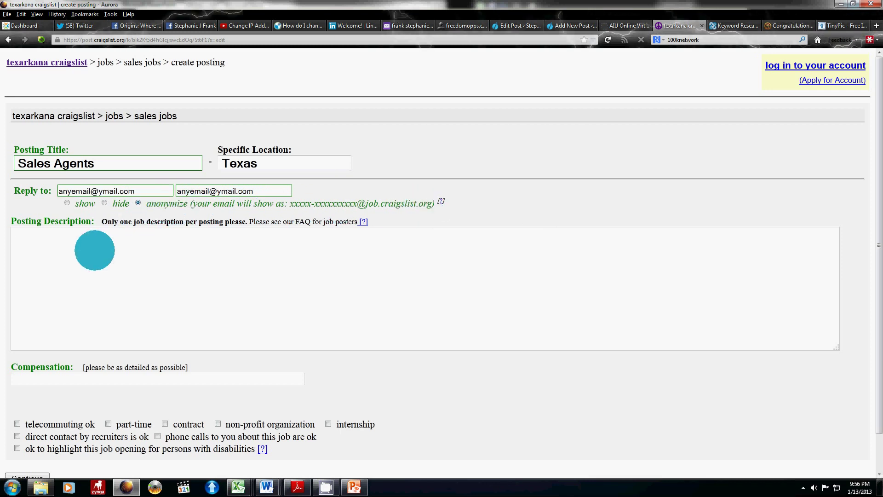
Step: Write the sales-agents description and paste the Freedom Opps affiliate link below it
click(94, 251)
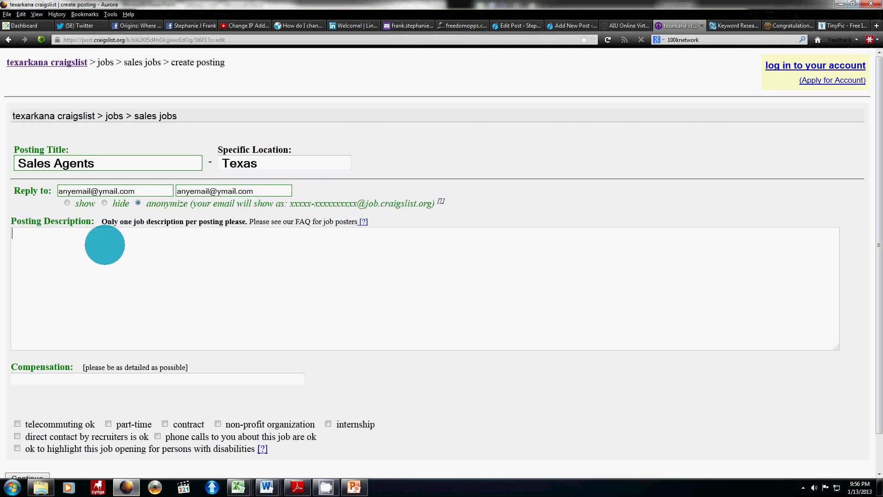
text(we are looking for profess)
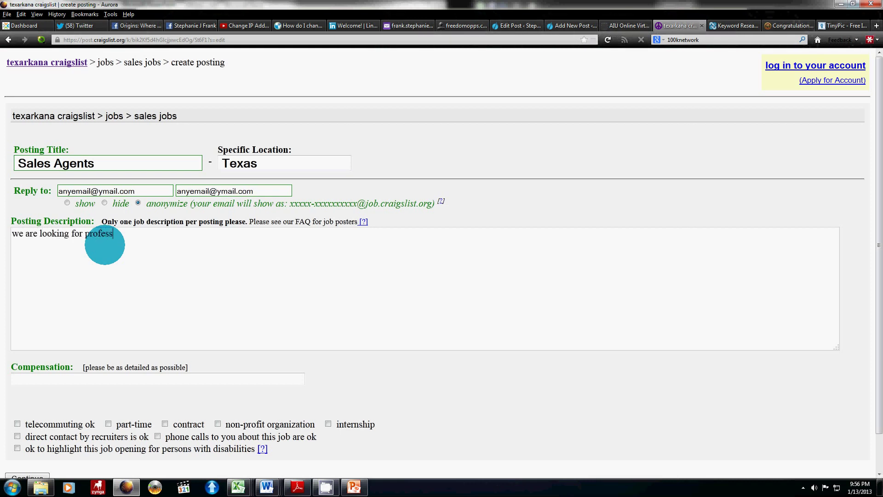
text(ional sales agen)
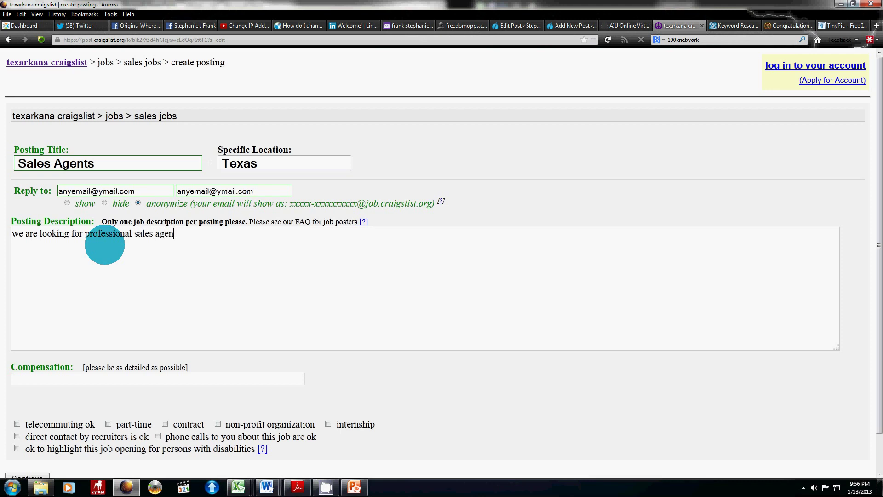
text(ts to take calls)
key(Return)
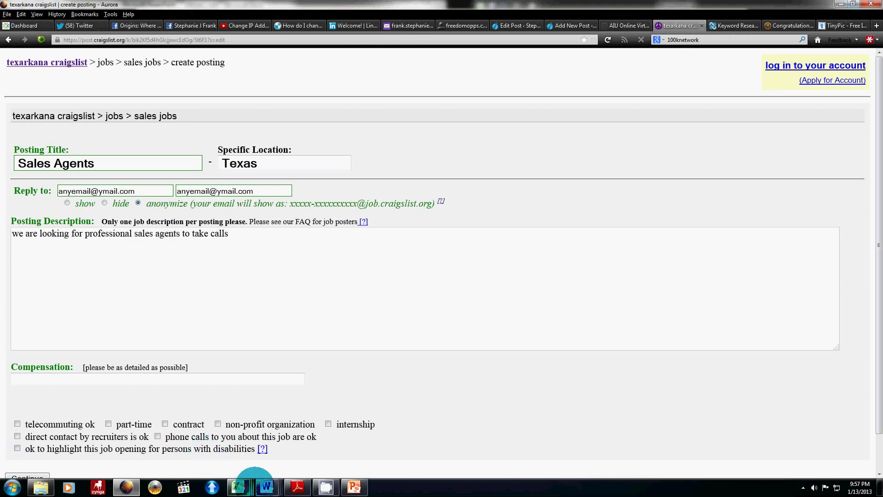
click(78, 438)
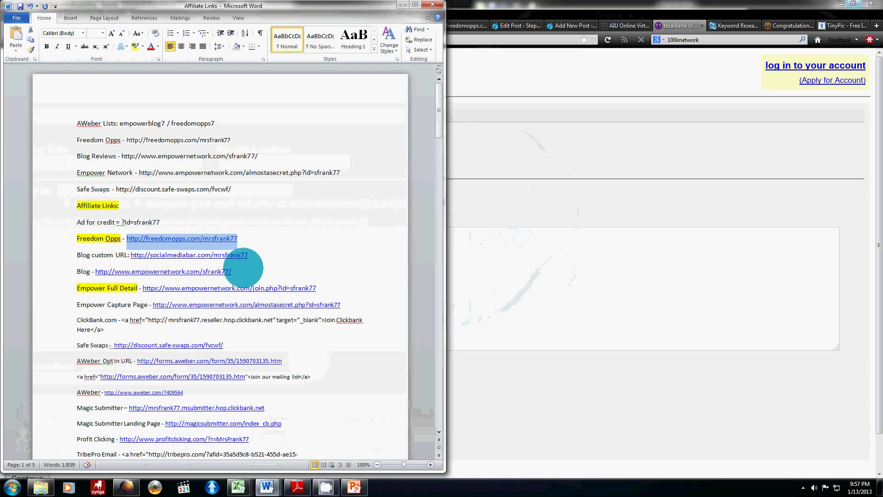
right_click(226, 249)
click(236, 253)
click(493, 266)
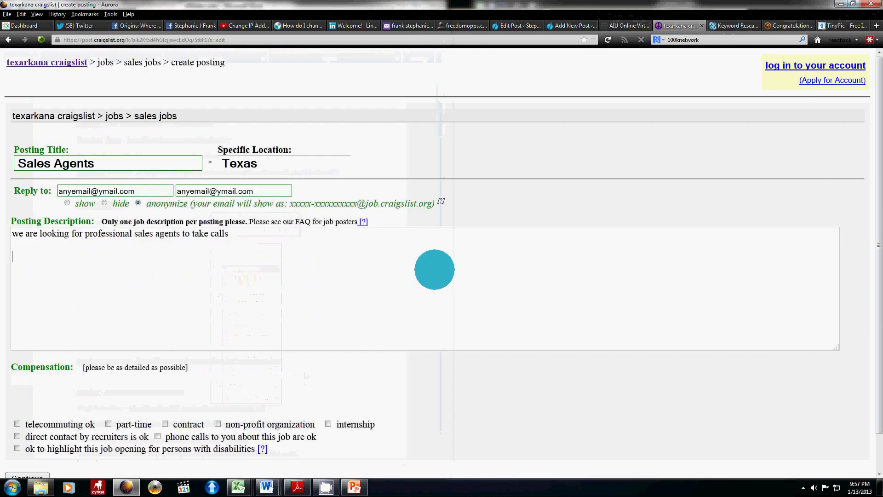
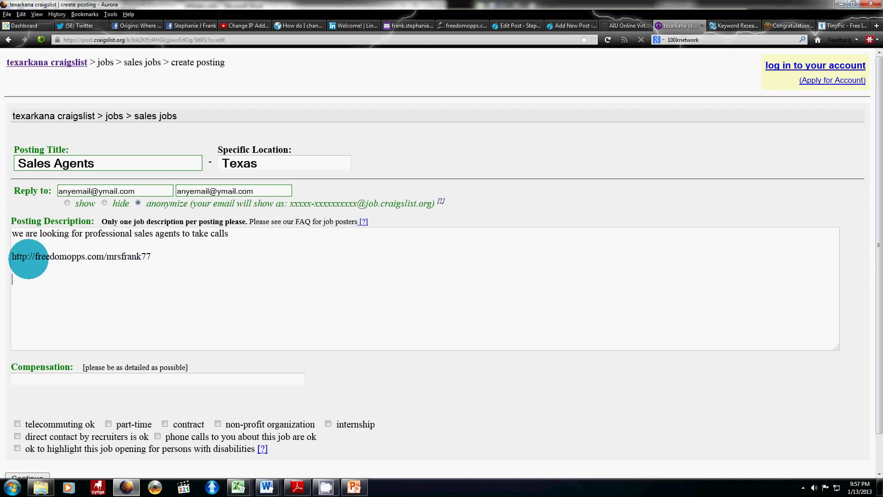
drag(35, 257, 12, 257)
text(www.)
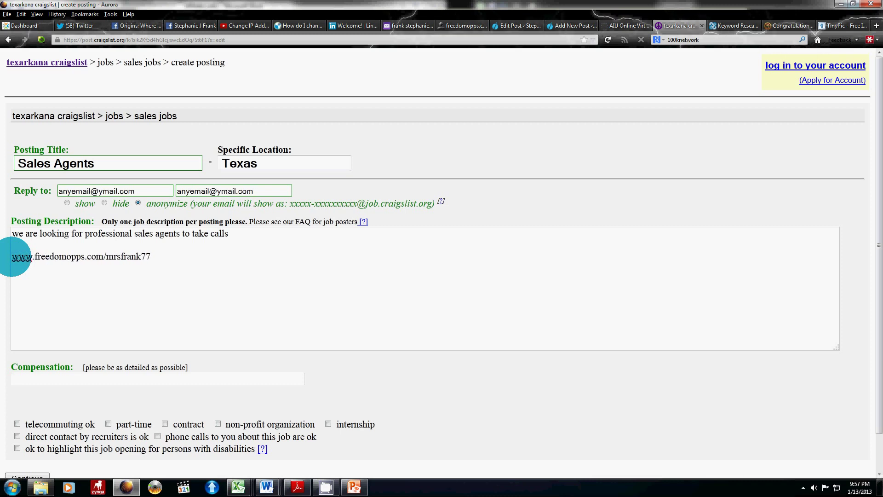
key(ctrl+z)
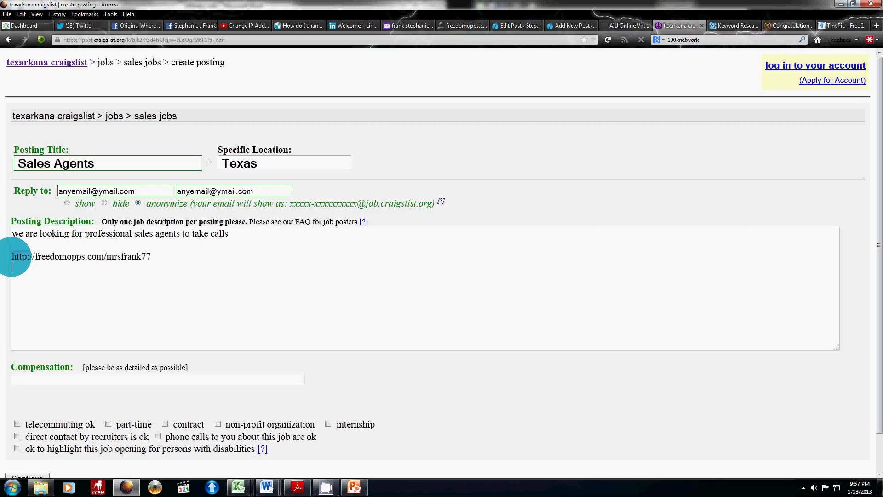
click(58, 316)
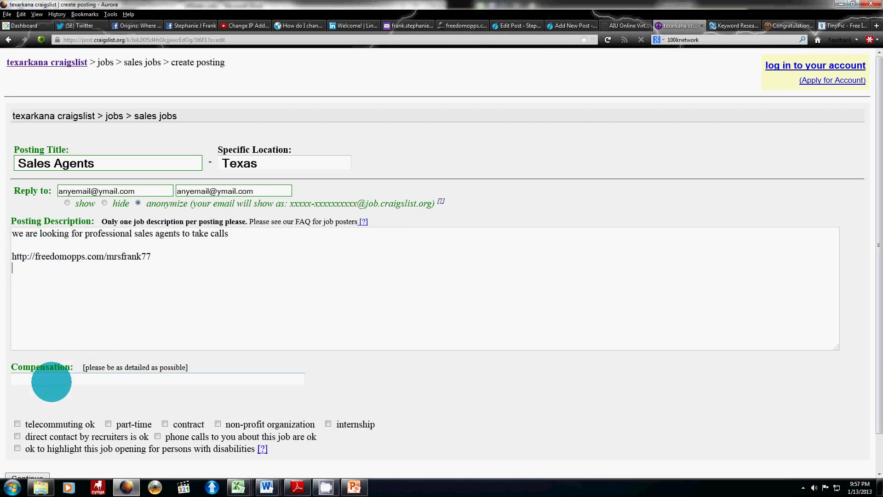
Step: Set compensation to '$20 per hour' and submit the ad for preview
click(51, 379)
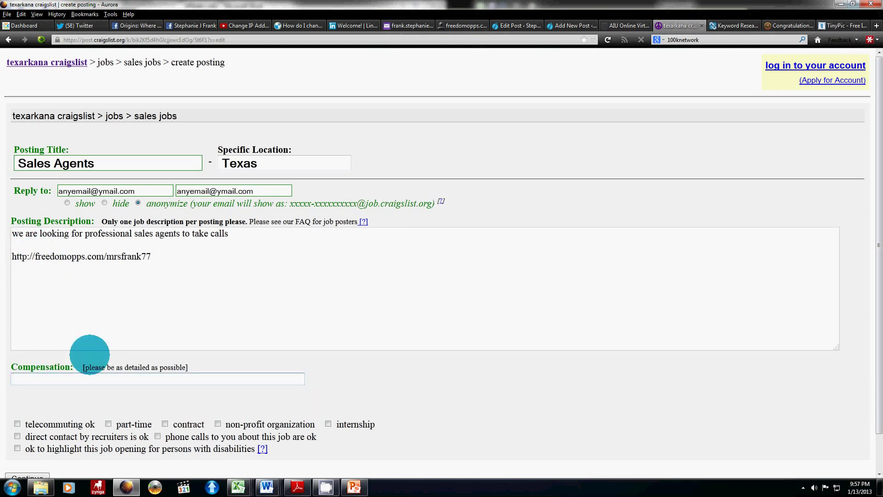
text($20 per hour)
scroll(113, 371, down, 1)
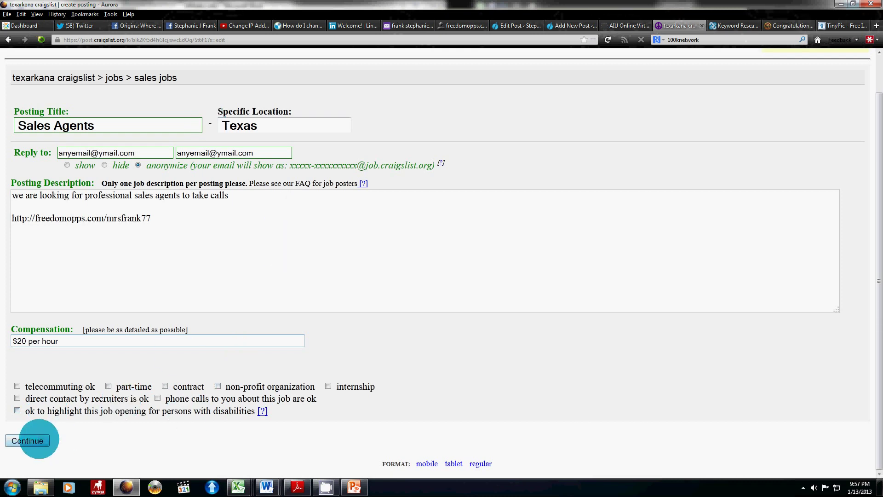
click(35, 439)
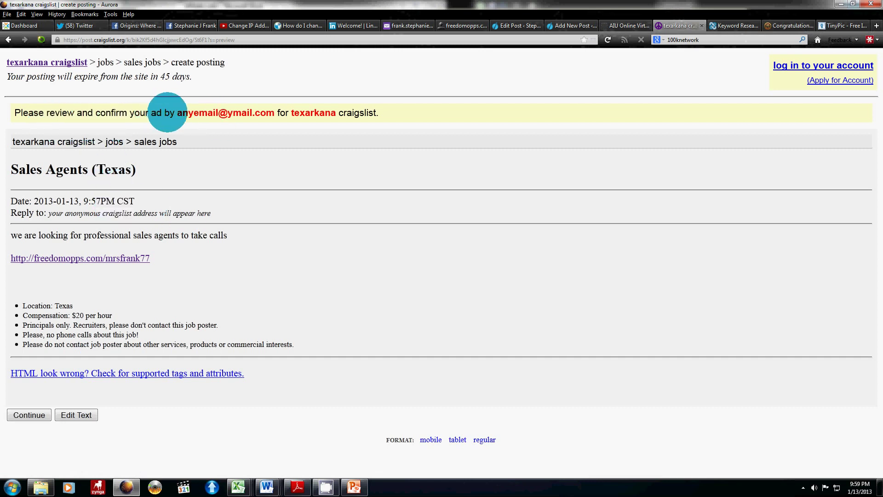
Step: Select the confirmation e-mail address in the yellow review notice
drag(175, 113, 274, 114)
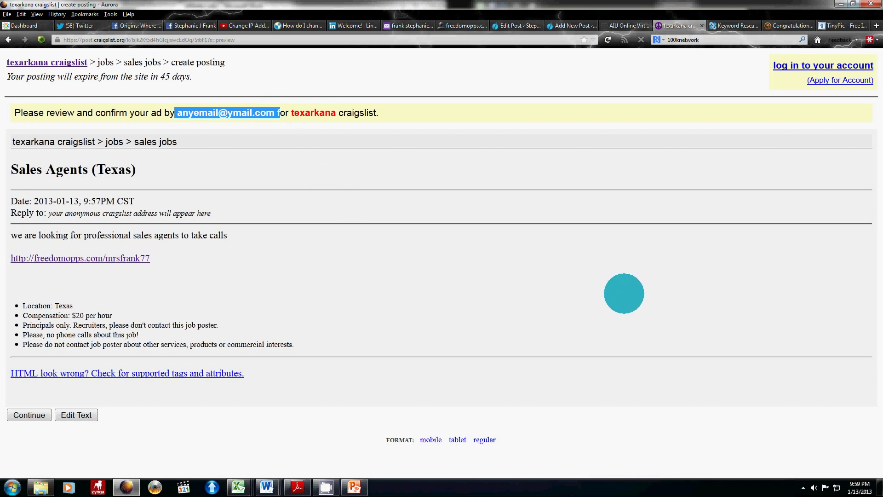
Step: Log in with the saved credentials and scroll through all 169 postings
click(783, 68)
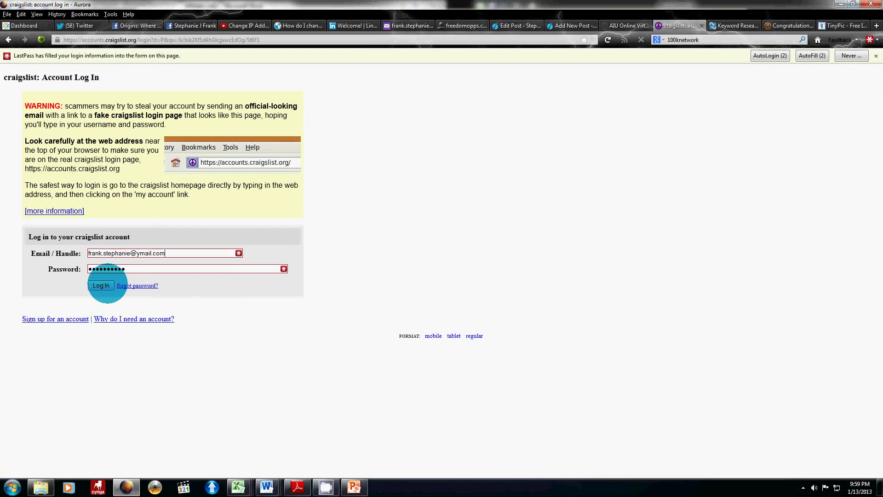
click(102, 285)
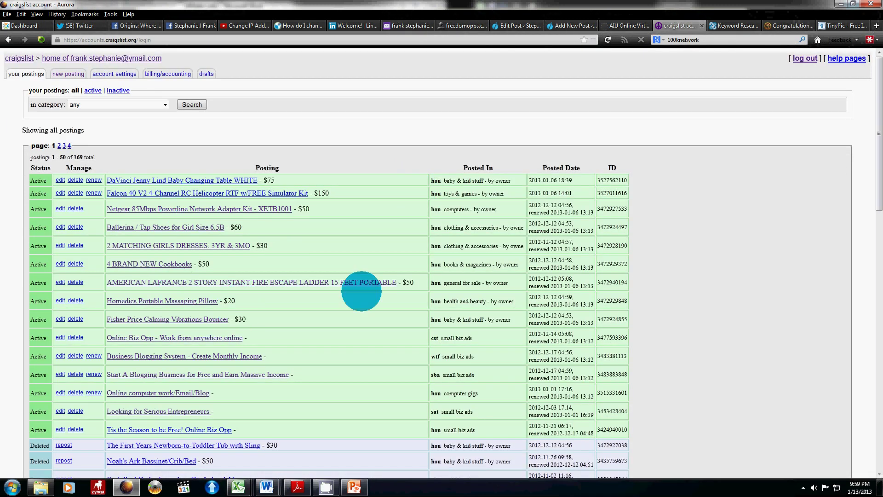
scroll(381, 327, down, 15)
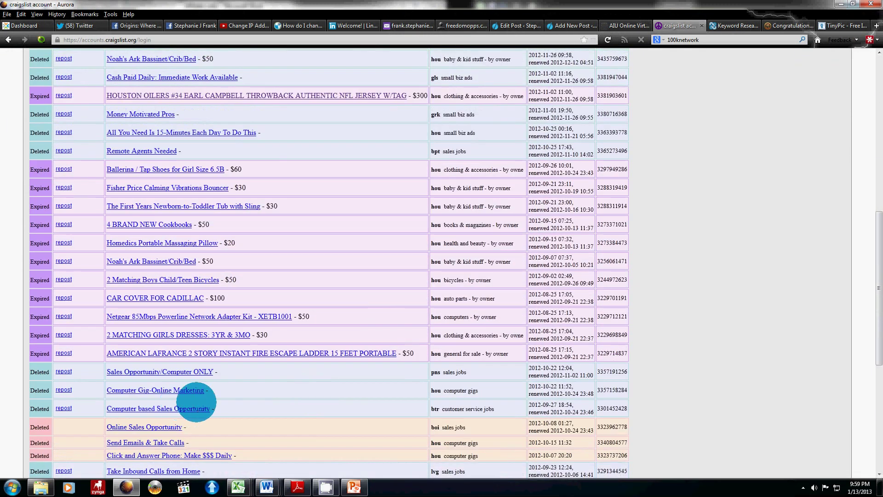
scroll(240, 417, down, 4)
scroll(240, 418, down, 3)
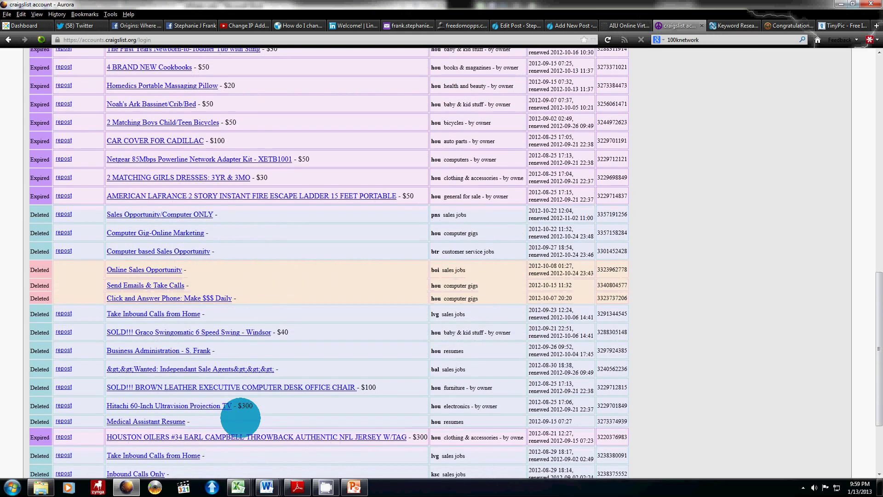
scroll(240, 418, up, 10)
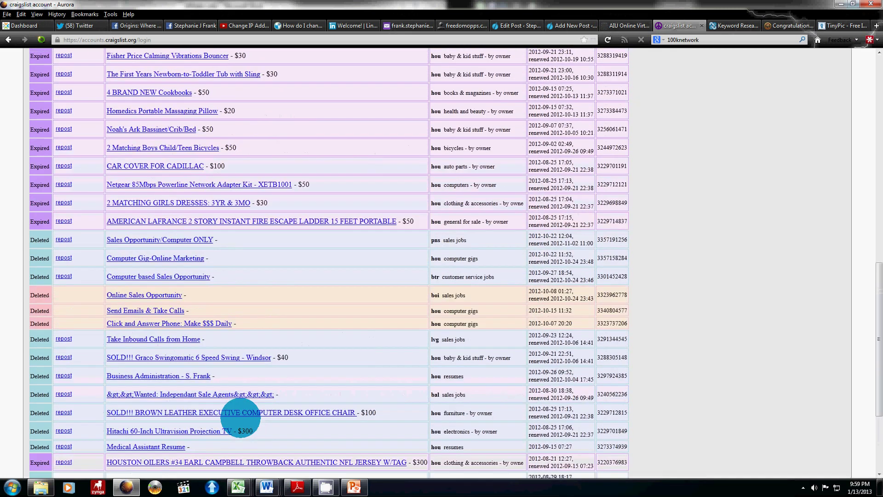
scroll(240, 417, up, 4)
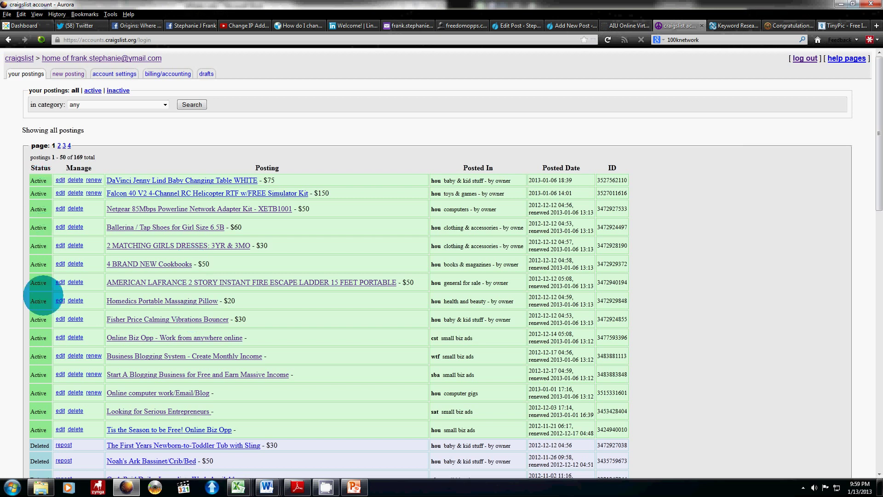
scroll(43, 334, down, 3)
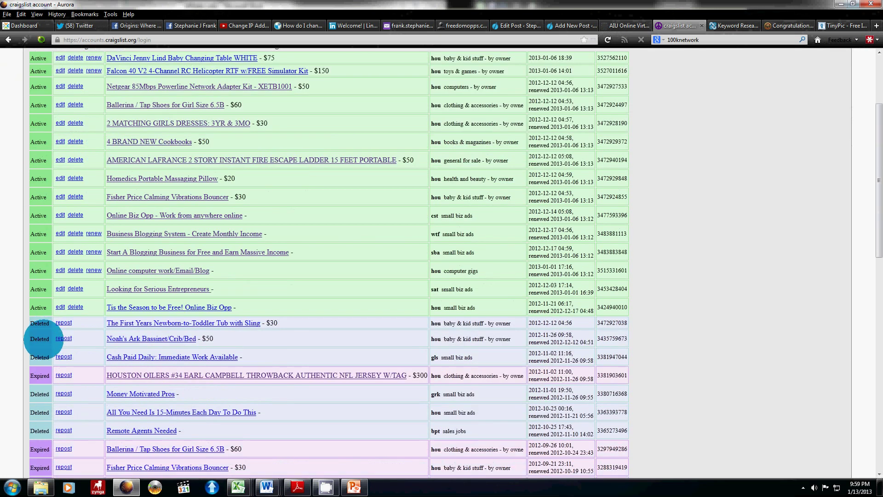
scroll(43, 339, down, 1)
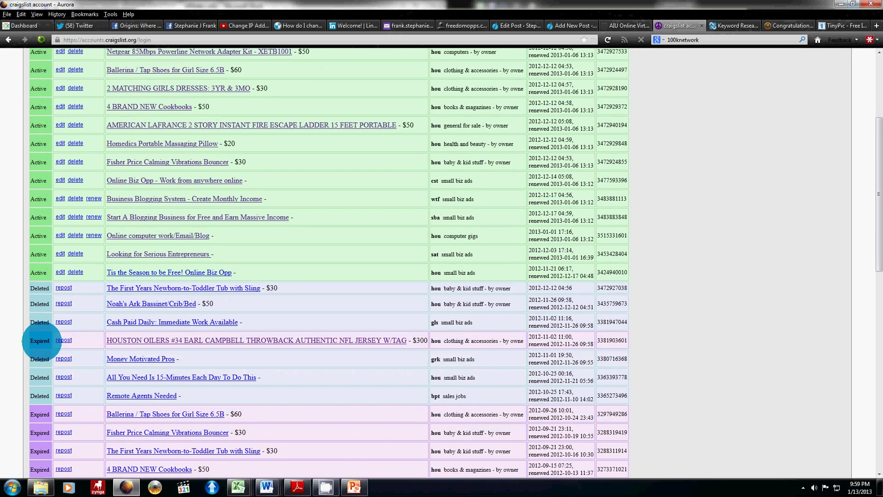
scroll(42, 340, up, 4)
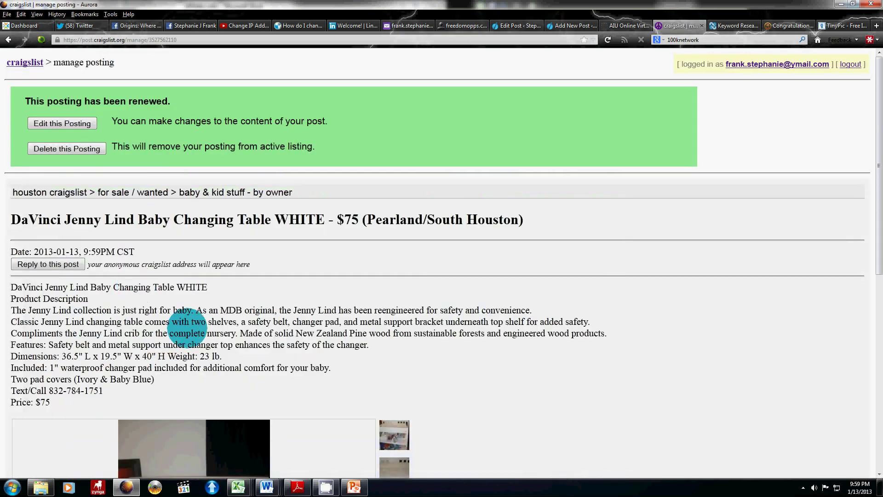
Step: Renew the changing table, Falcon 40 and blogging ads, returning to the list each time
scroll(186, 335, down, 4)
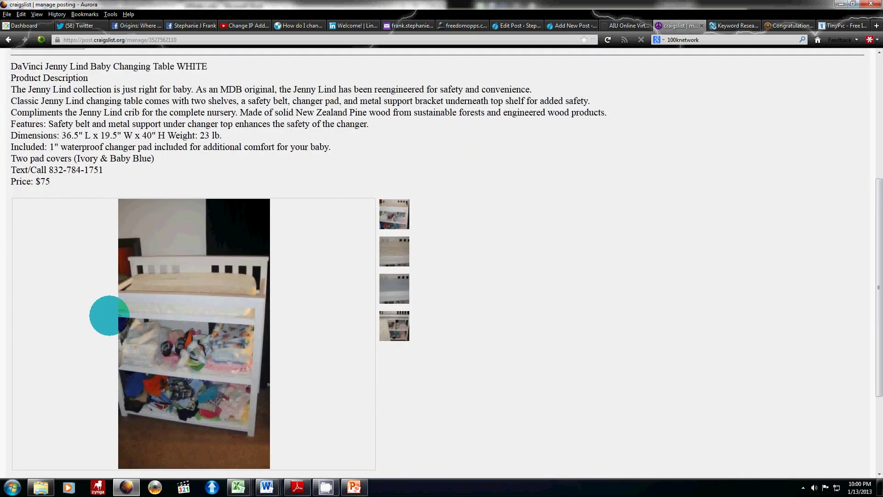
scroll(107, 315, up, 1)
scroll(106, 315, up, 2)
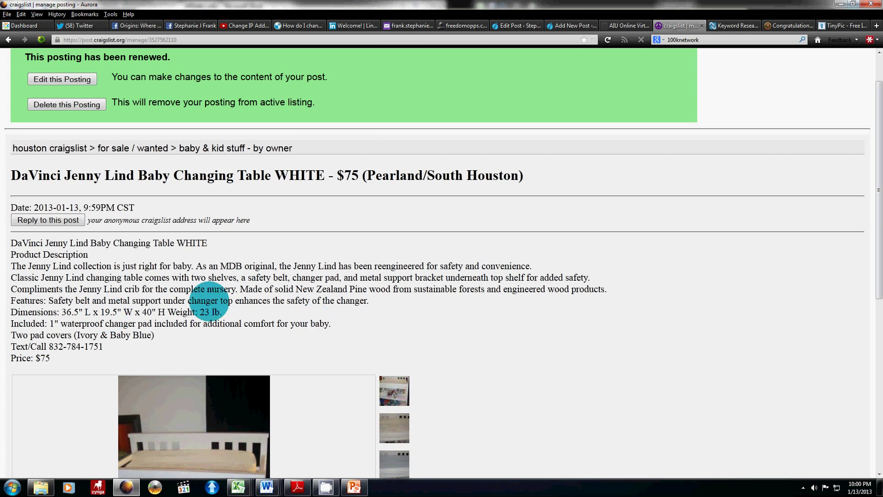
scroll(405, 380, down, 3)
scroll(404, 380, up, 4)
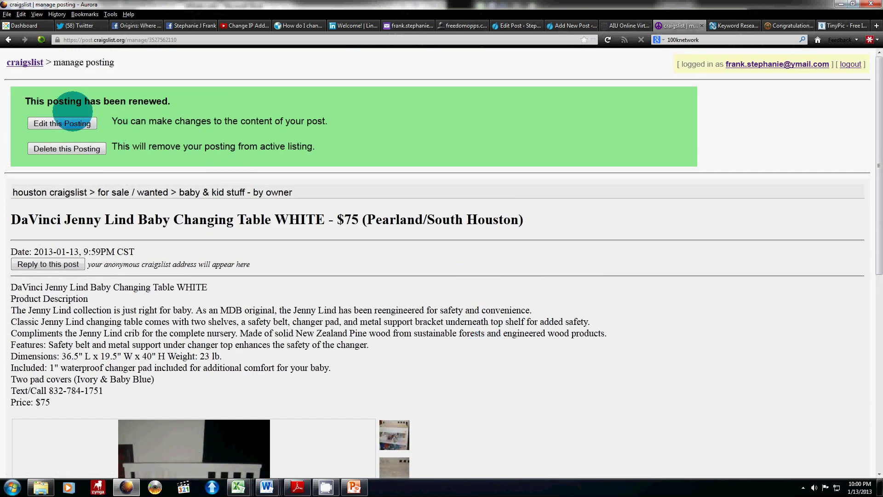
click(762, 65)
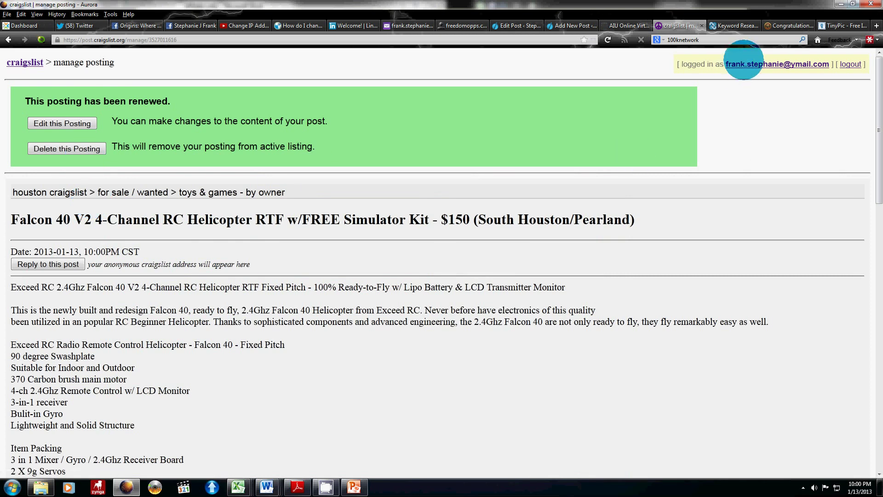
click(739, 65)
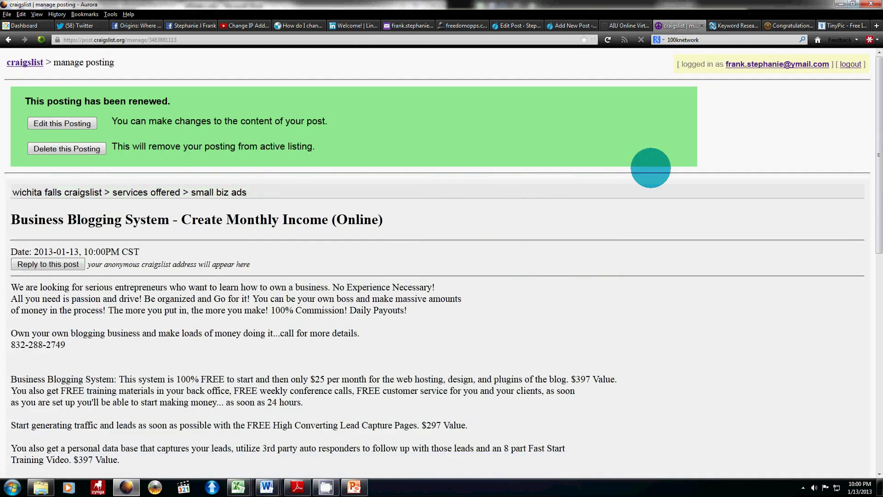
click(782, 65)
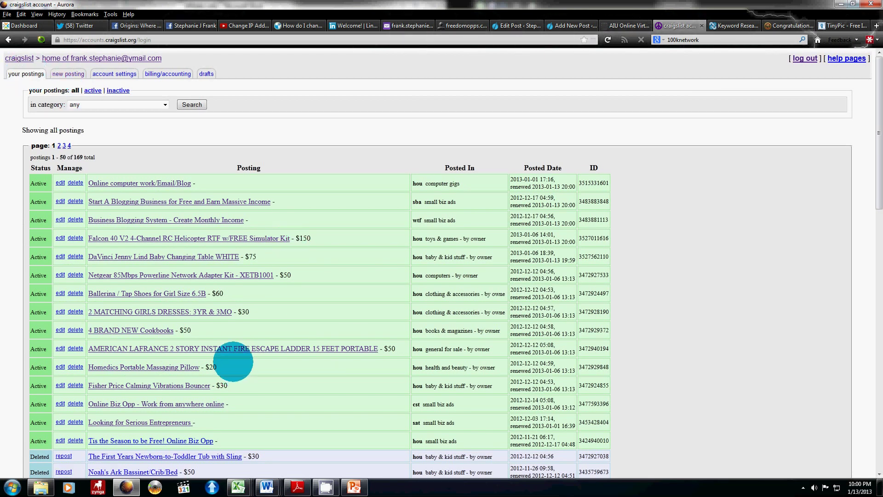
Step: Start a new ad, choose houston from the 'post new ad in' city list, and go
click(67, 74)
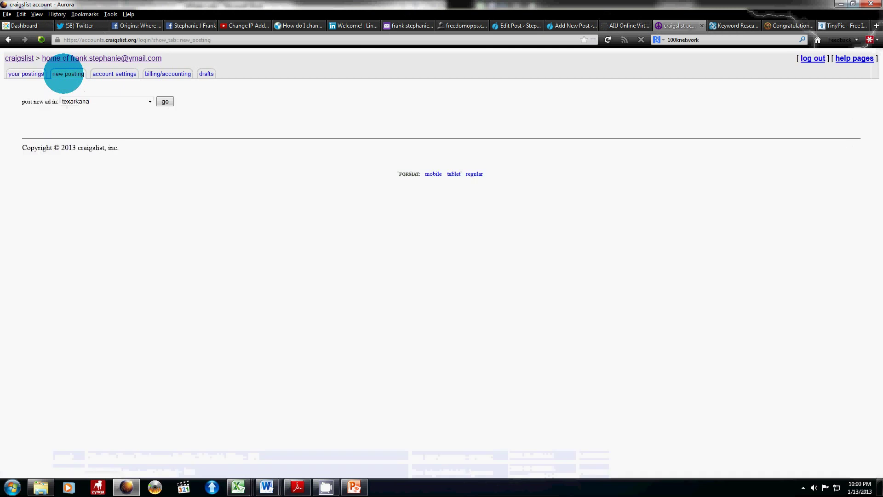
click(142, 100)
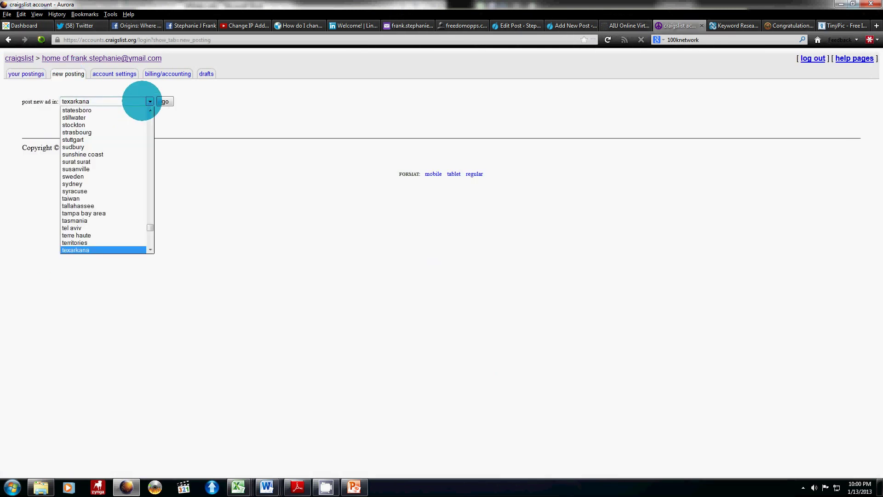
scroll(100, 179, up, 3)
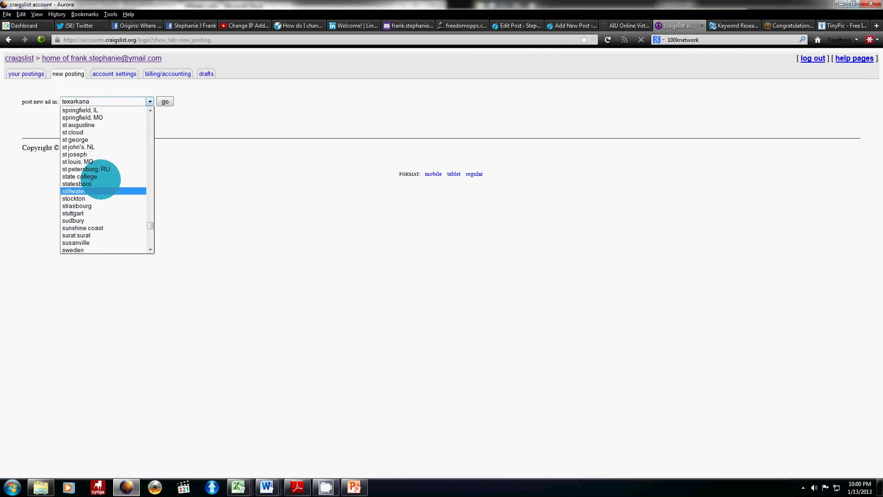
scroll(101, 180, up, 4)
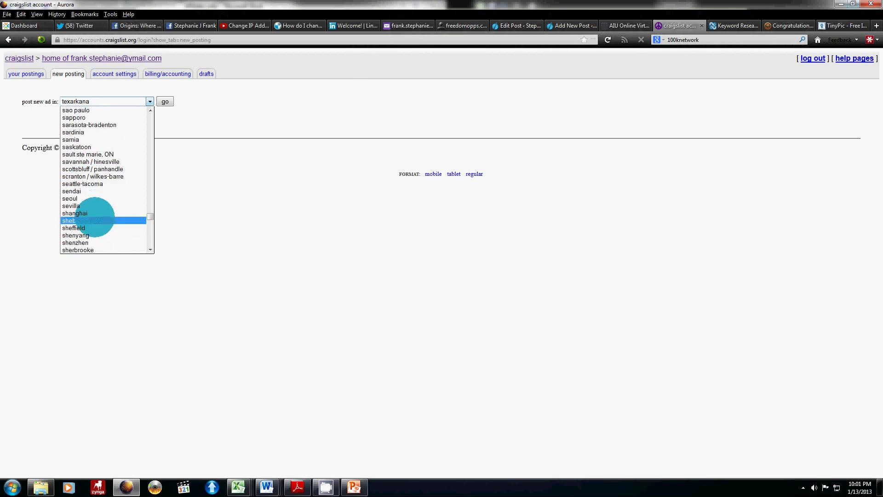
scroll(92, 218, up, 7)
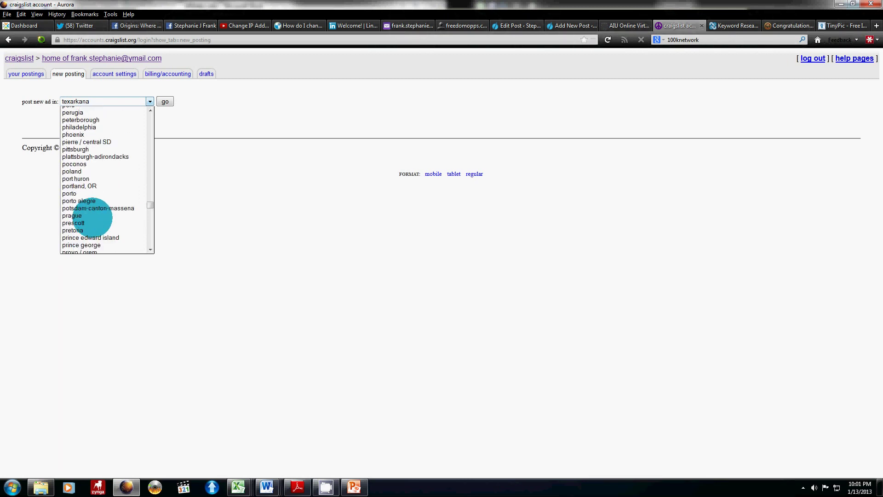
scroll(92, 217, up, 8)
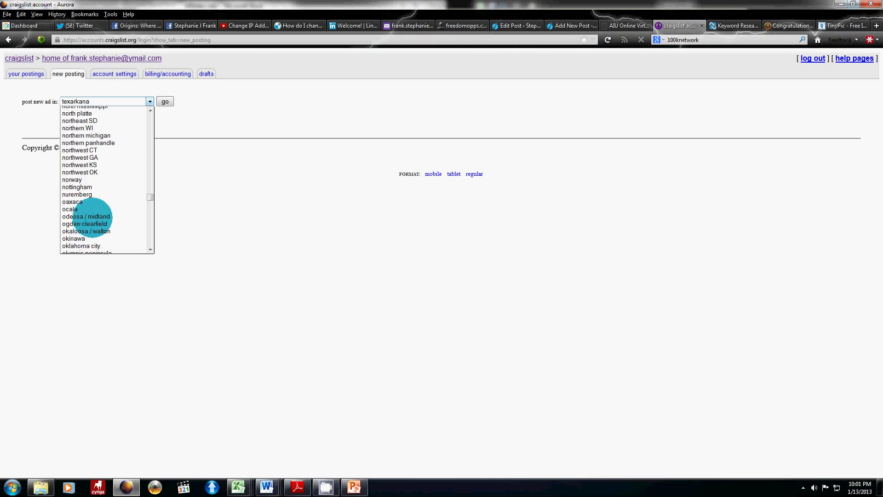
scroll(92, 218, up, 3)
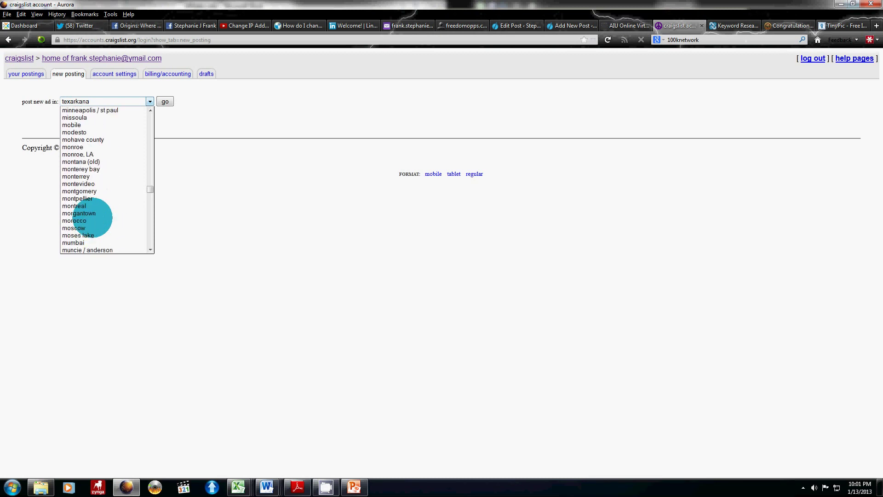
scroll(93, 217, up, 15)
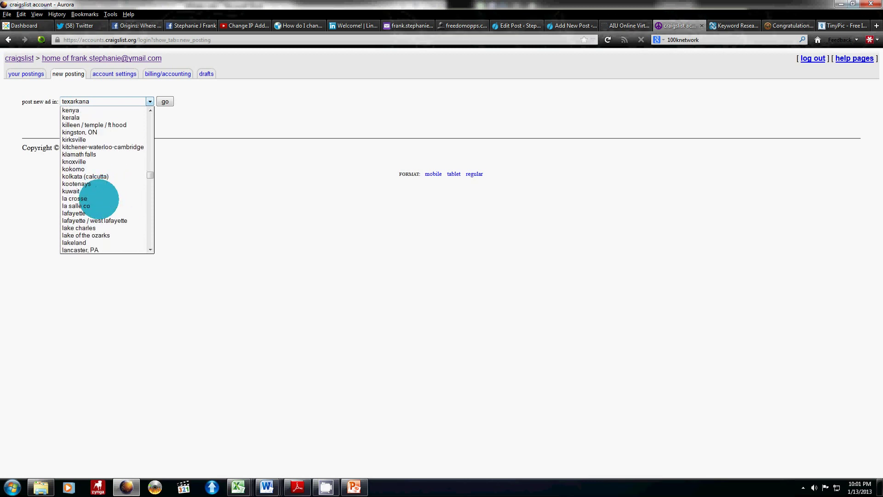
scroll(99, 199, up, 4)
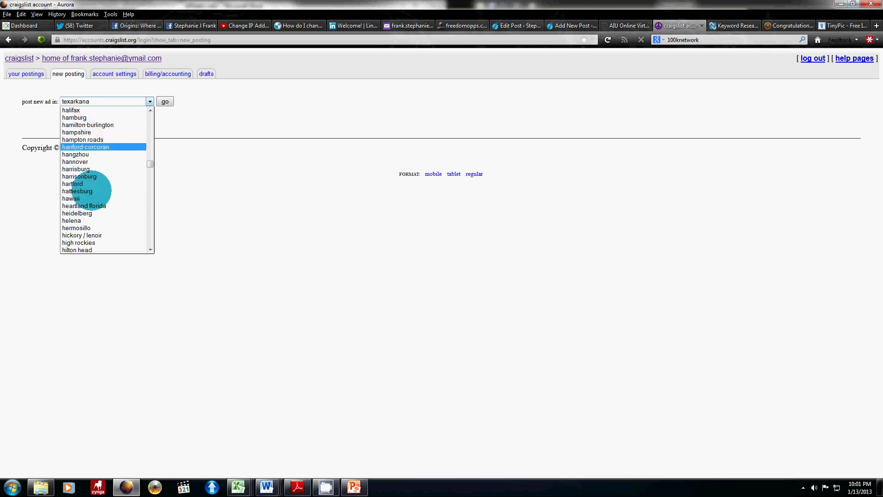
scroll(92, 193, down, 2)
scroll(92, 196, down, 2)
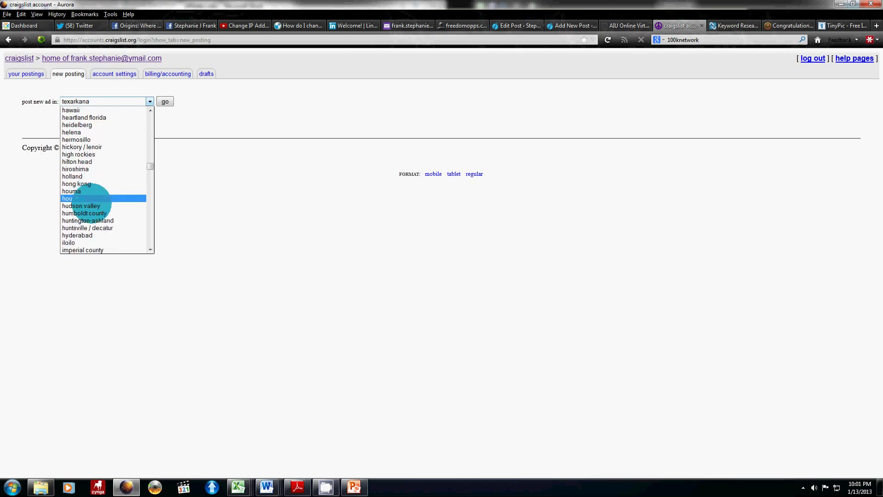
click(85, 197)
click(165, 101)
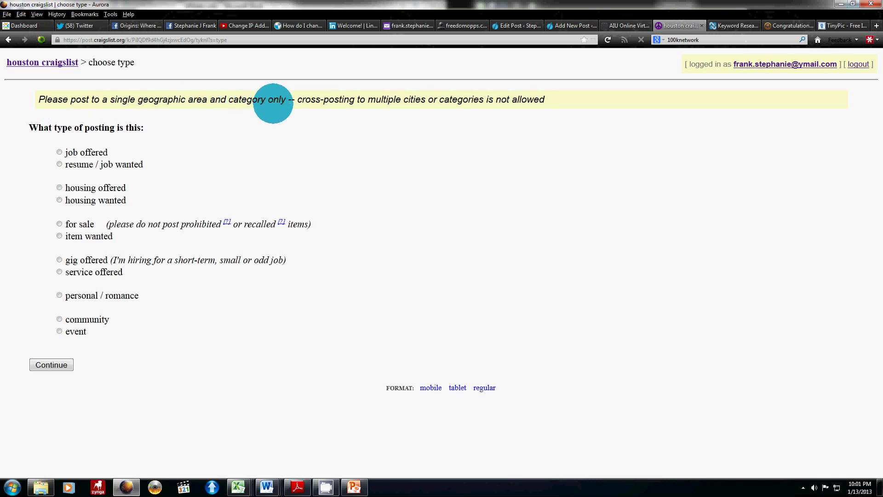
Step: Leave Houston's posting-type page and return to the account's postings list
drag(297, 99, 553, 100)
click(519, 220)
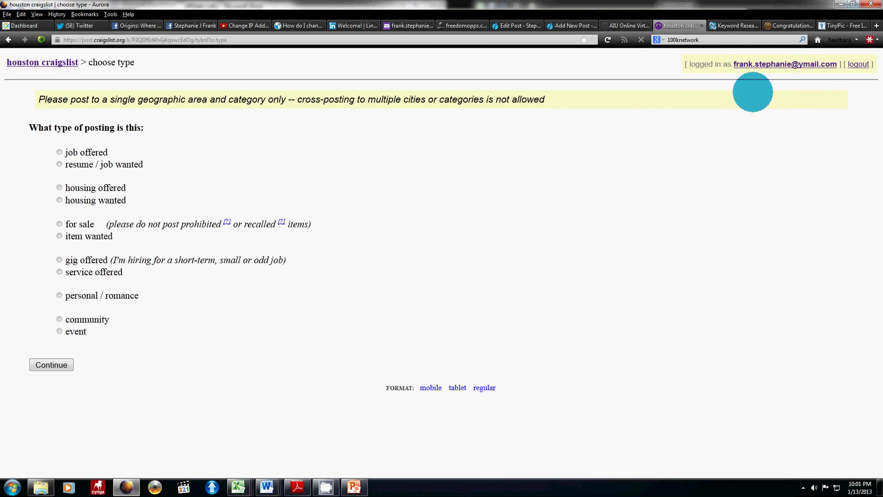
click(769, 65)
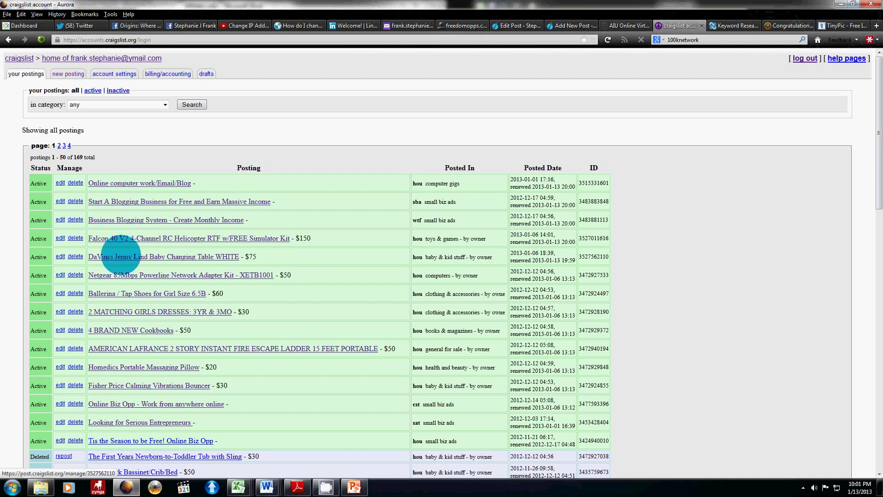
Step: Open the DaVinci Jenny Lind Baby Changing Table WHITE posting and copy its title
click(119, 256)
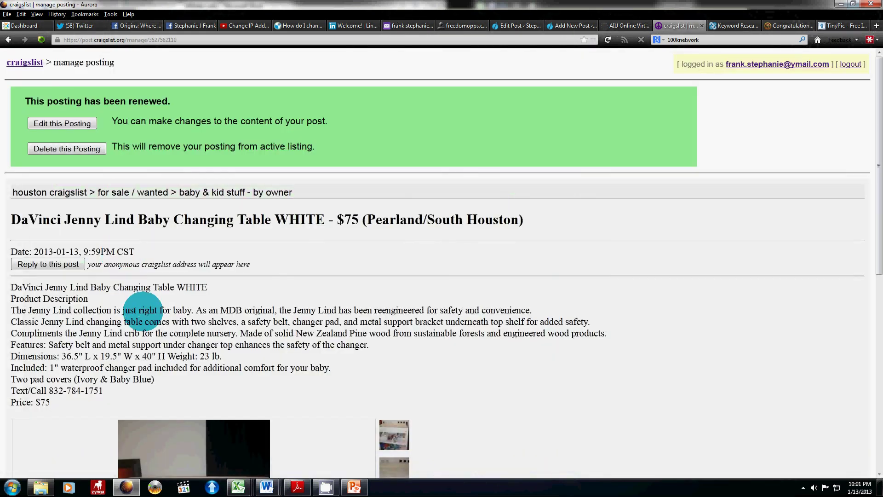
drag(14, 220, 196, 229)
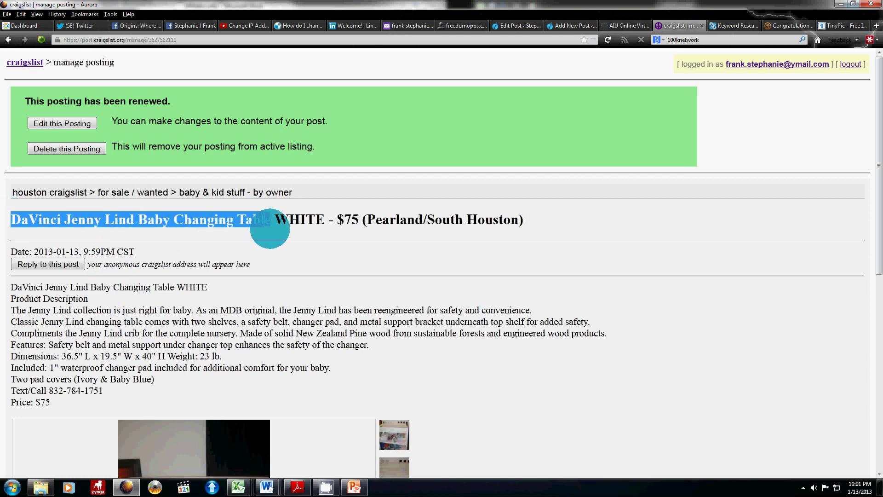
click(203, 321)
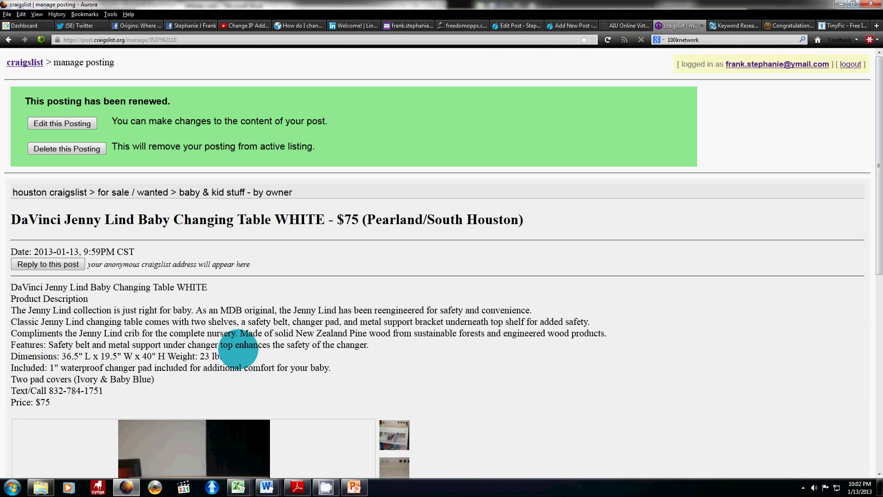
Step: Load the Houston craigslist home page by entering houston in the address bar
click(115, 40)
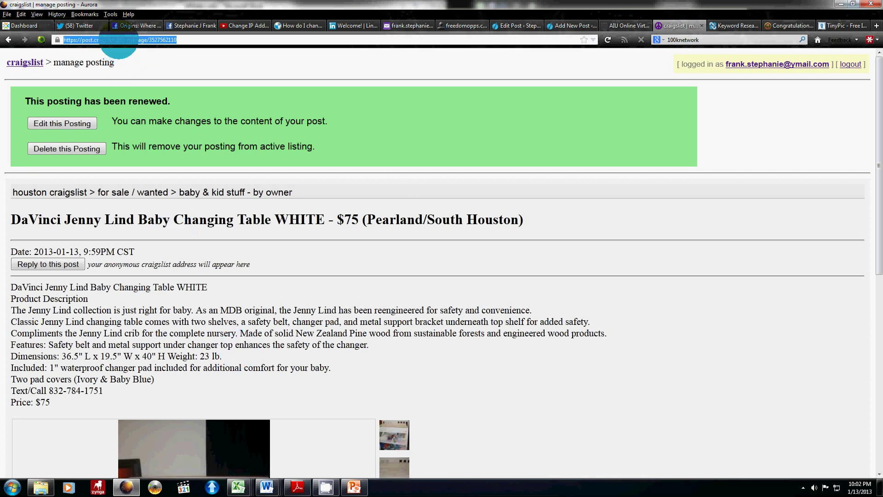
text(houston.craigslist.org)
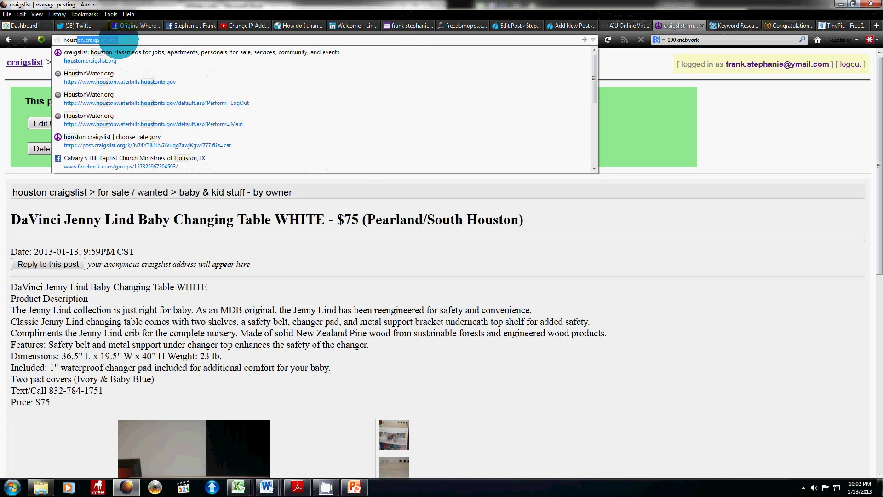
key(Return)
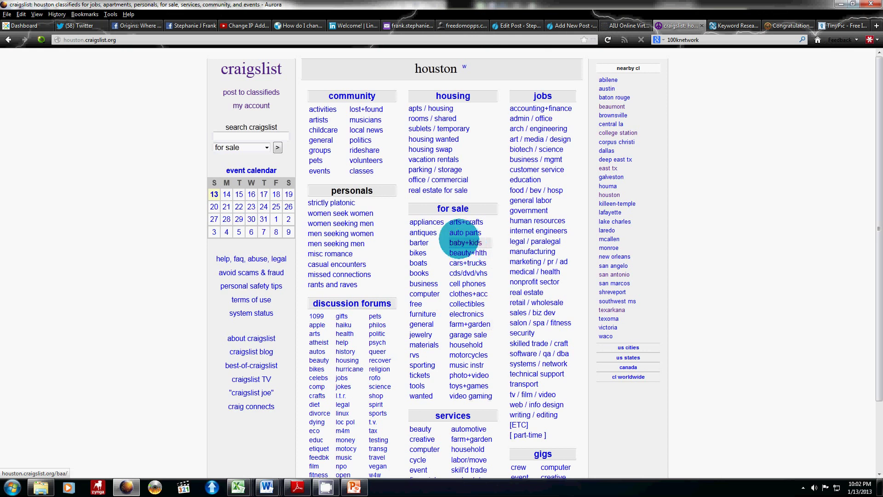
Step: Search Houston listings for the DaVinci changing table title, then return to houston craigslist
click(228, 136)
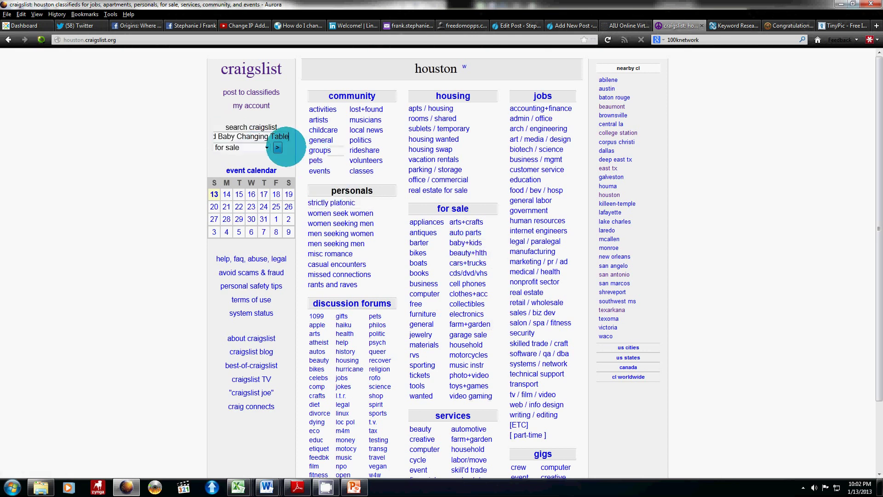
click(277, 147)
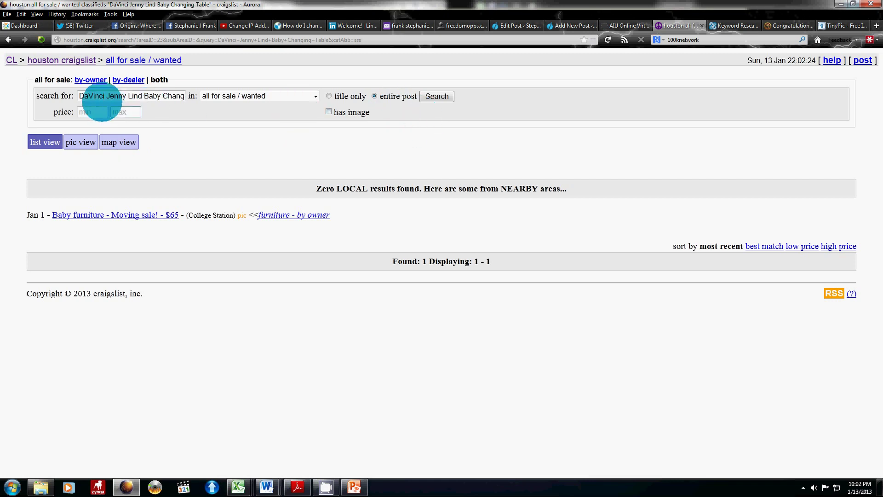
click(59, 61)
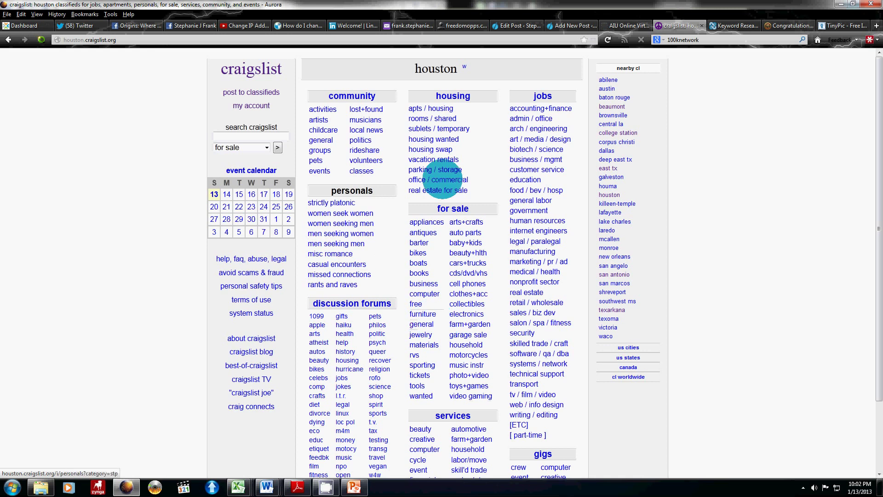
Step: From my account, open the Looking for Serious Entrepreneurs posting and copy its title
click(251, 106)
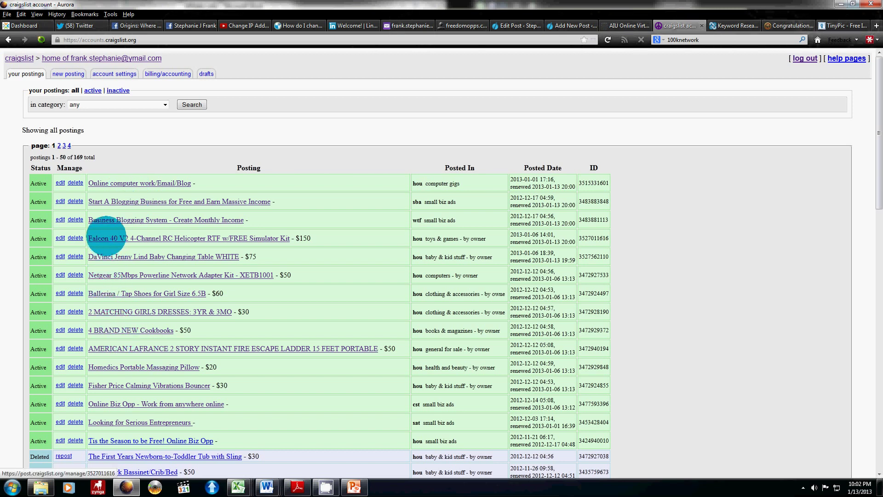
click(113, 421)
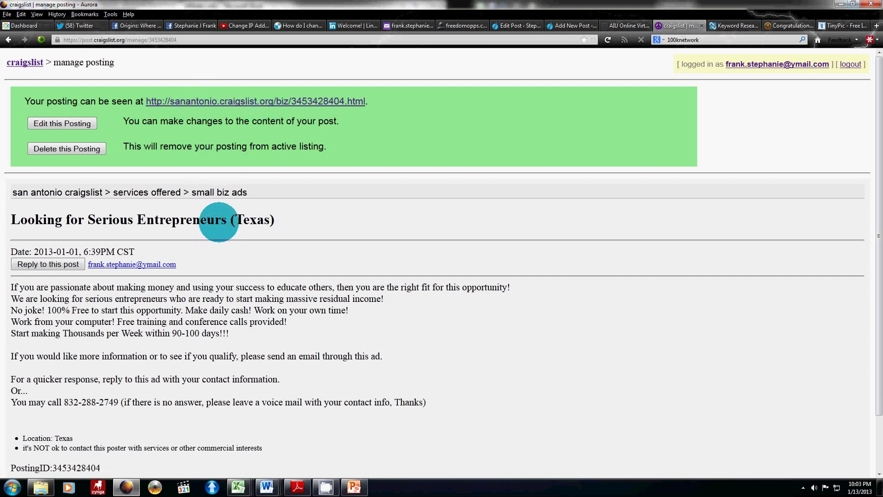
drag(226, 219, 10, 219)
key(ctrl+c)
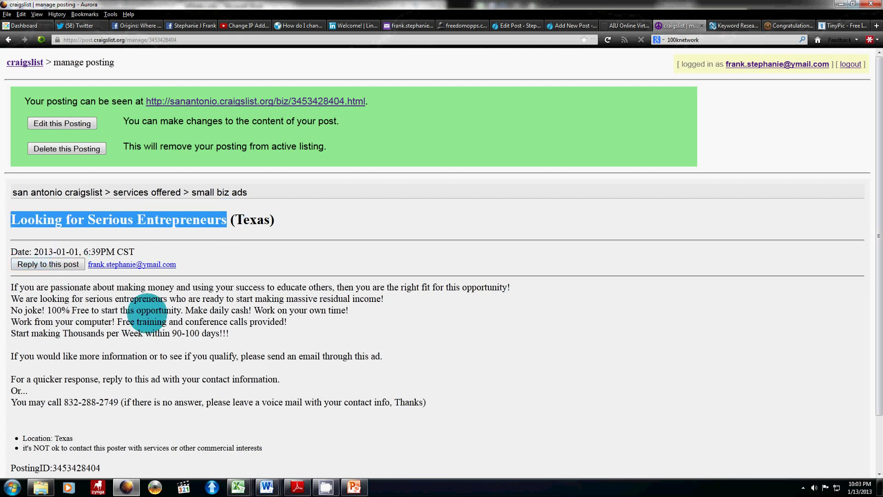
click(147, 312)
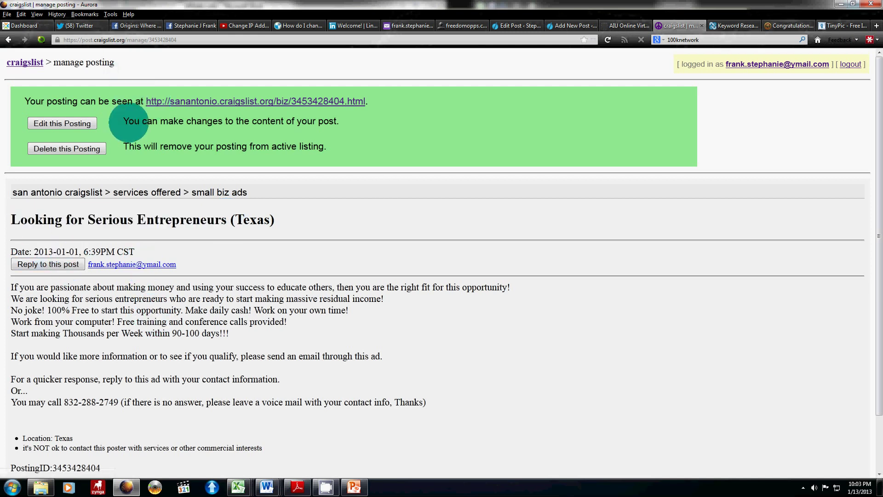
click(100, 40)
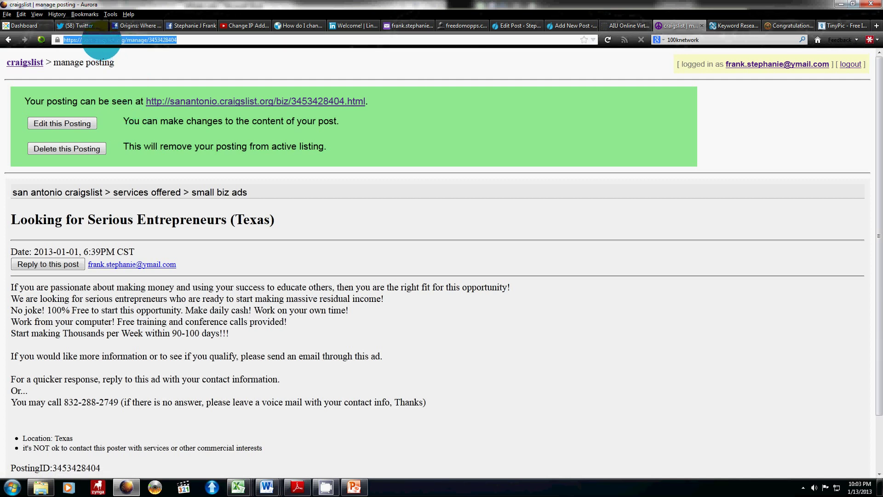
Step: Search San Antonio sm biz ads for the pasted Looking for Serious Entrepreneurs title
text(craigslist)
key(Return)
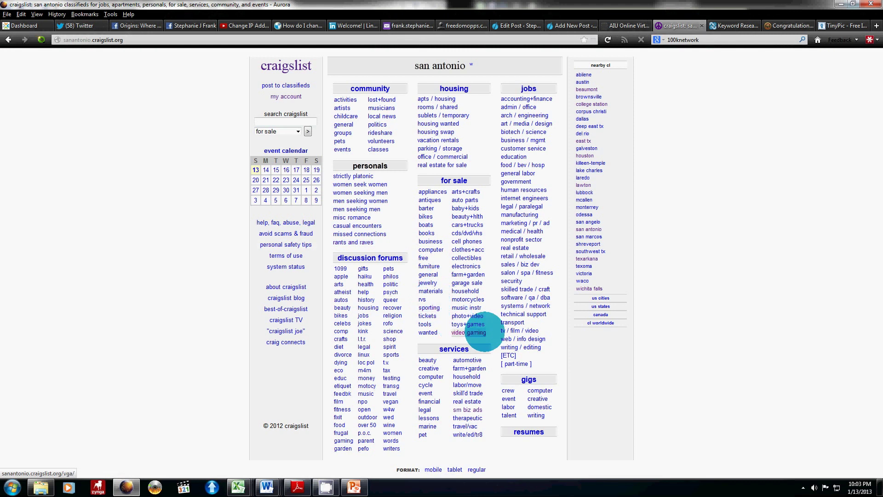
click(468, 409)
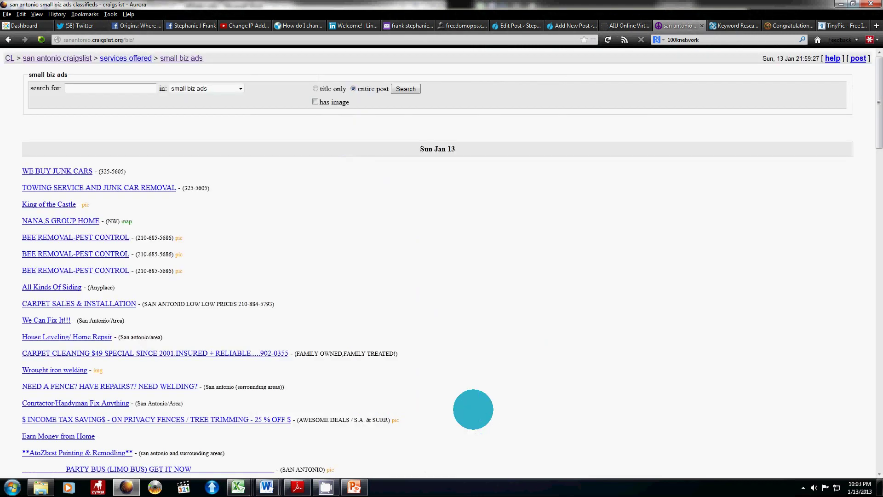
click(113, 88)
key(ctrl+v)
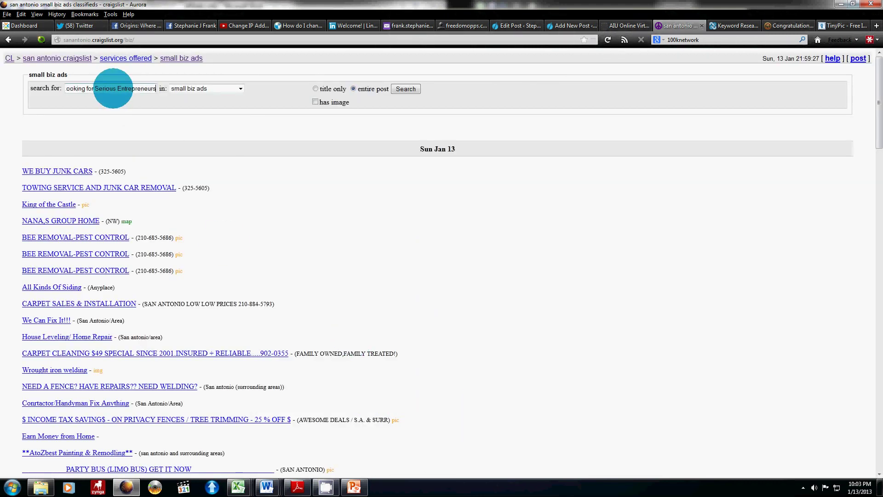
key(Return)
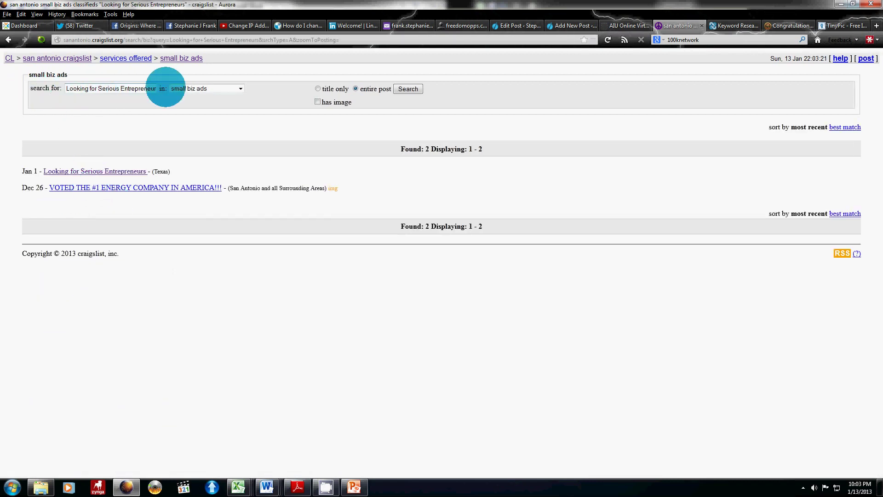
Step: Keep small biz ads as the category, open the matching listing, then switch to PowerPoint
click(188, 88)
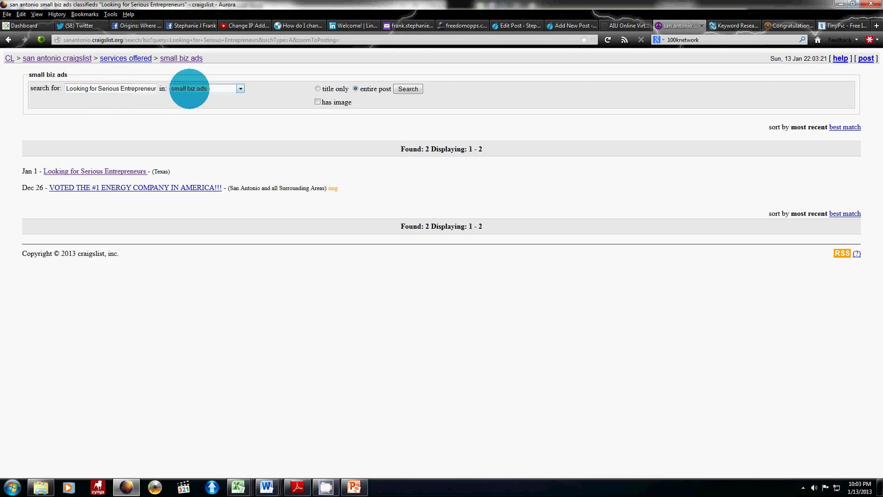
click(199, 92)
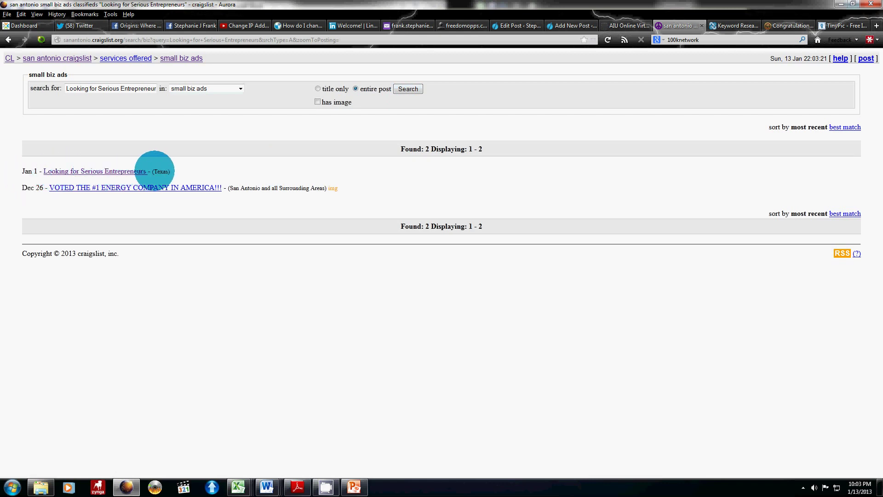
click(77, 172)
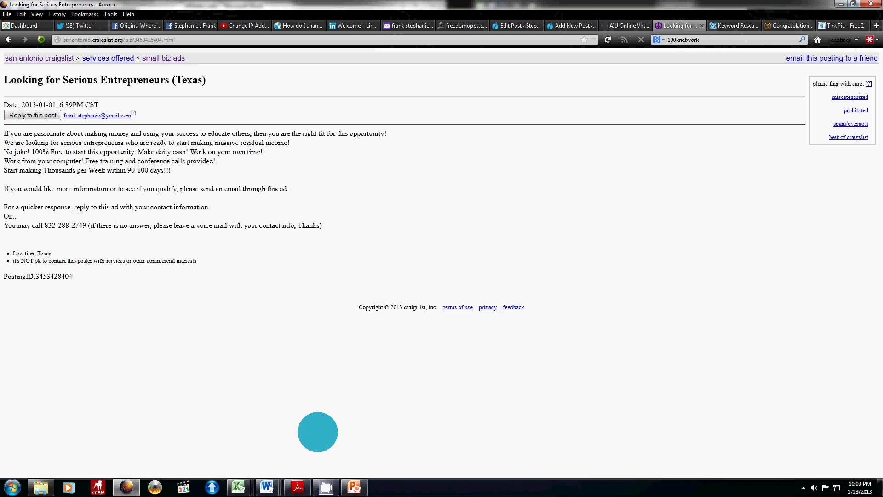
click(354, 486)
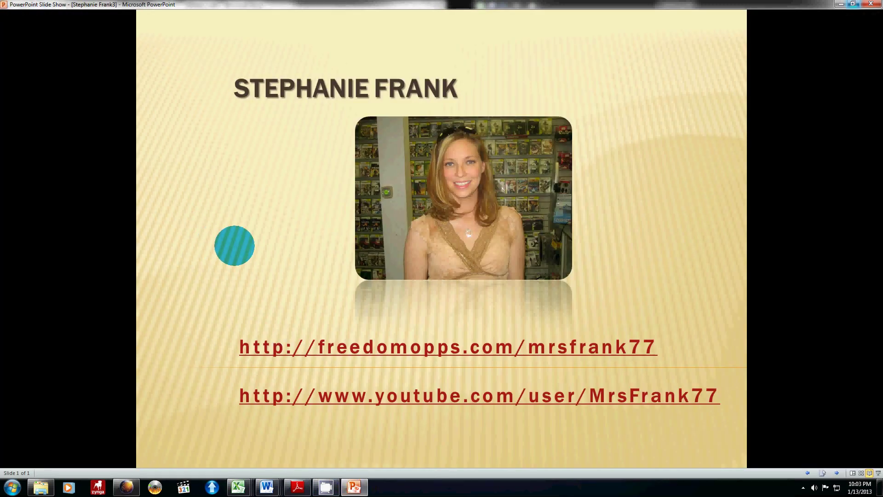